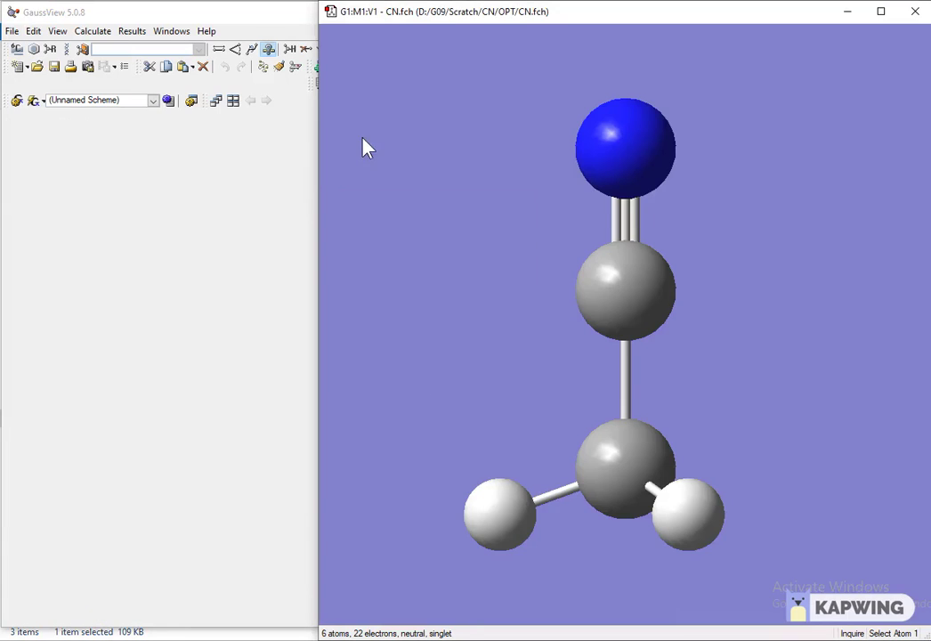
# Step: Open the molecular orbital editor for CN.fch, examine the HOMO and LUMO energy levels, and close it
pyautogui.click(267, 194)
pyautogui.moveTo(469, 192); pyautogui.dragTo(406, 191)
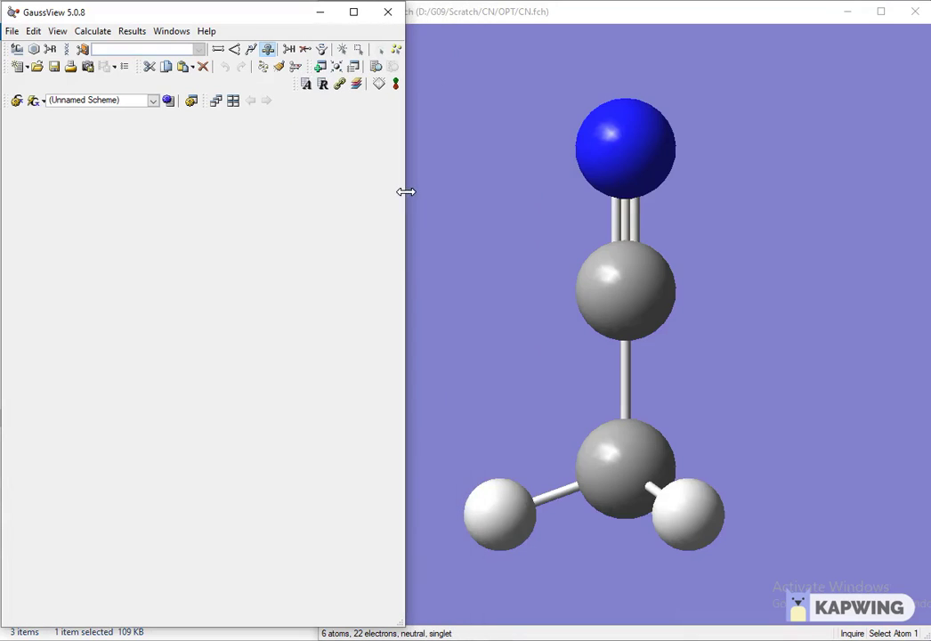
pyautogui.click(396, 87)
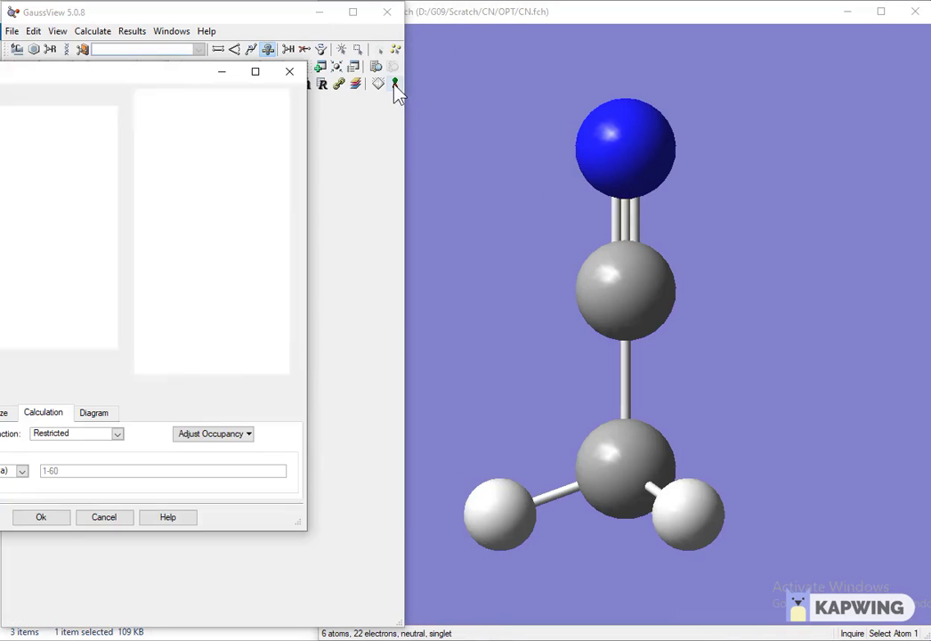
pyautogui.moveTo(117, 84); pyautogui.dragTo(205, 116)
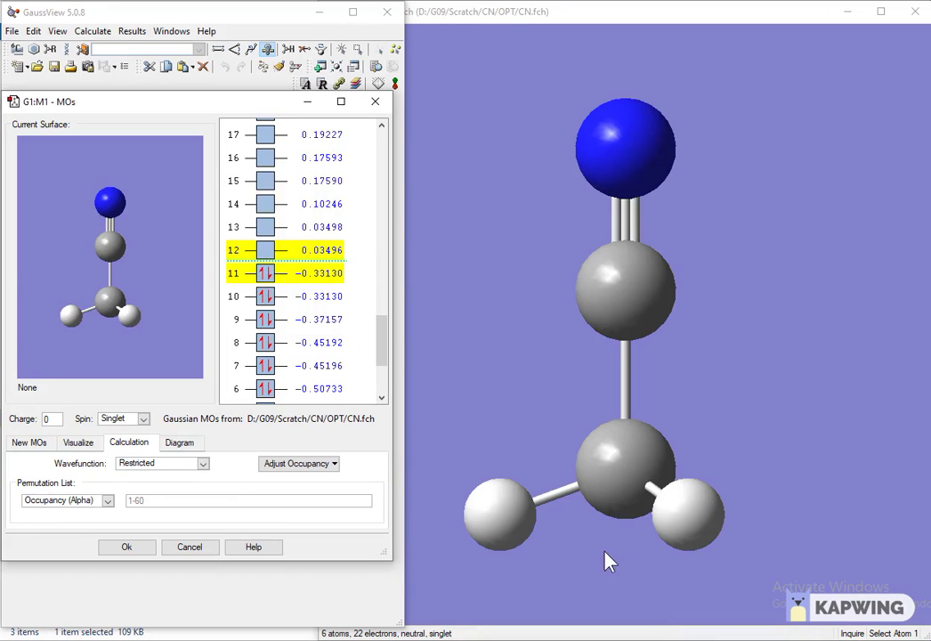
pyautogui.click(659, 494)
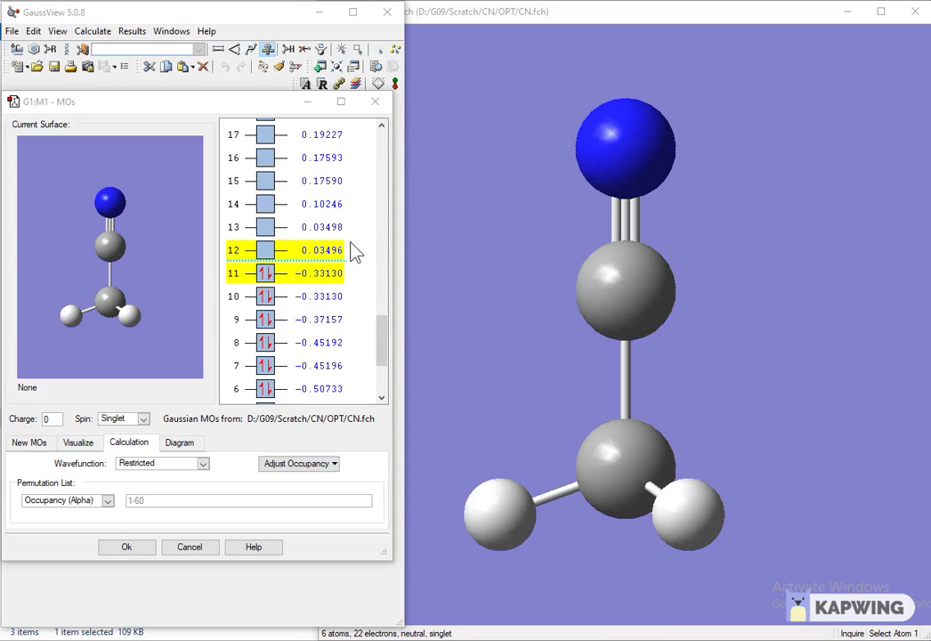
pyautogui.click(374, 106)
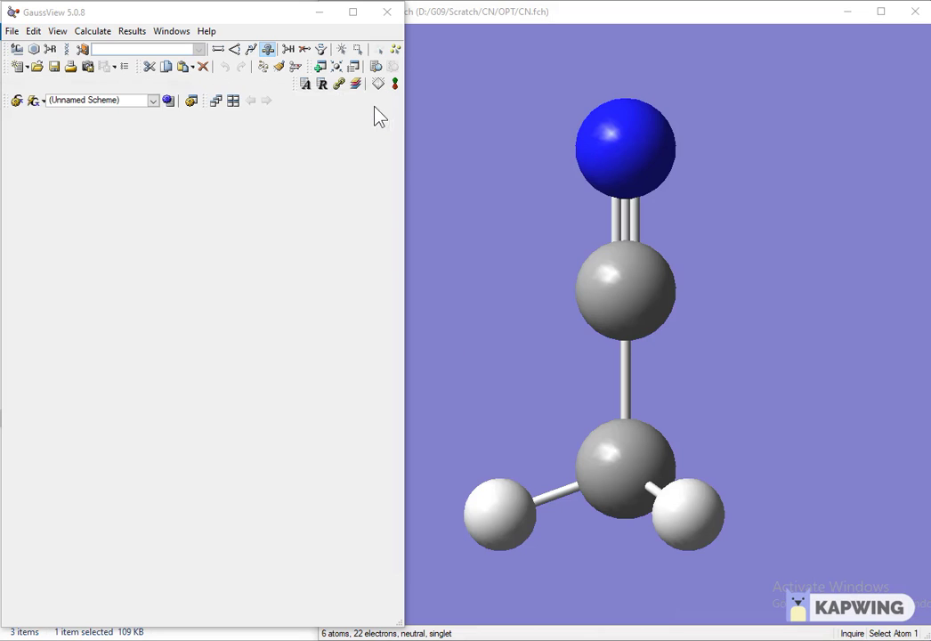
# Step: Generate a coarse-grid molecular orbital cube for the HOMO, orbital 11
pyautogui.click(135, 34)
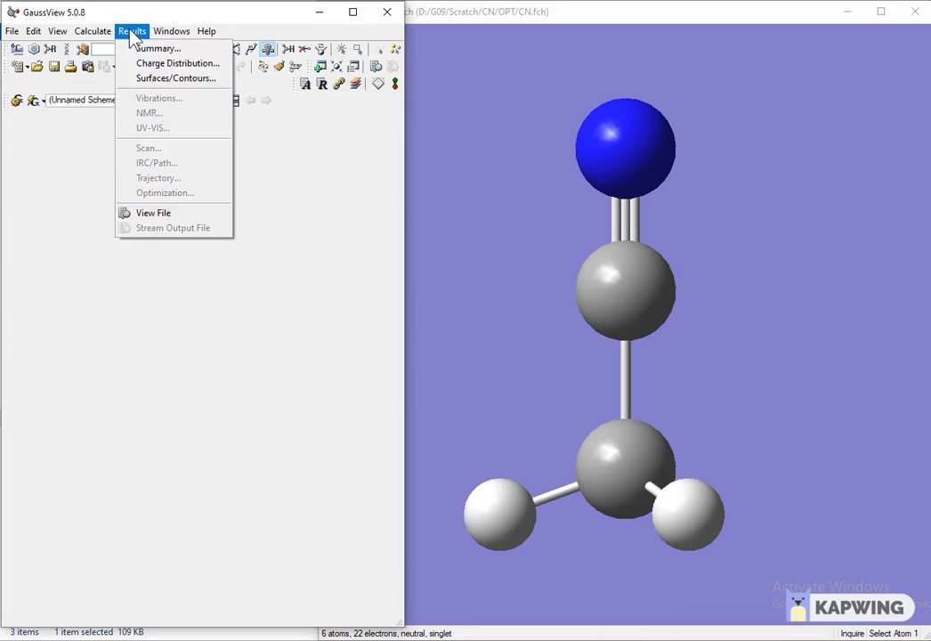
pyautogui.click(147, 81)
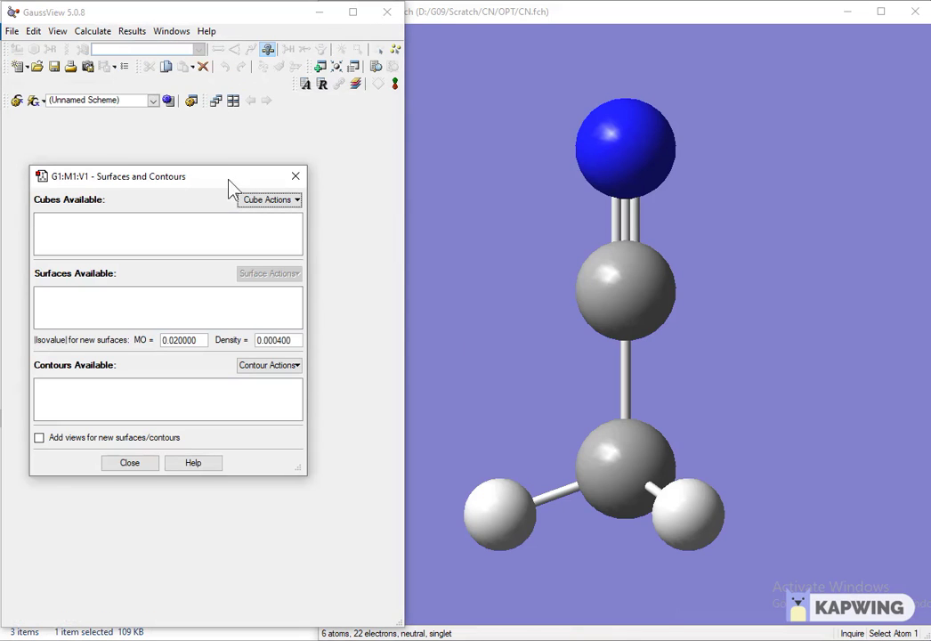
pyautogui.click(290, 206)
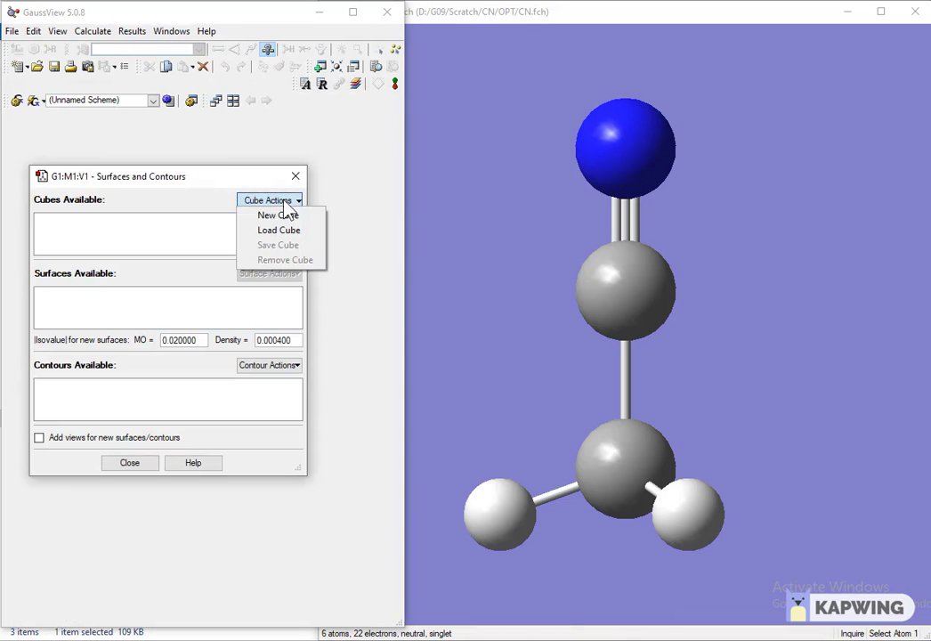
pyautogui.click(283, 215)
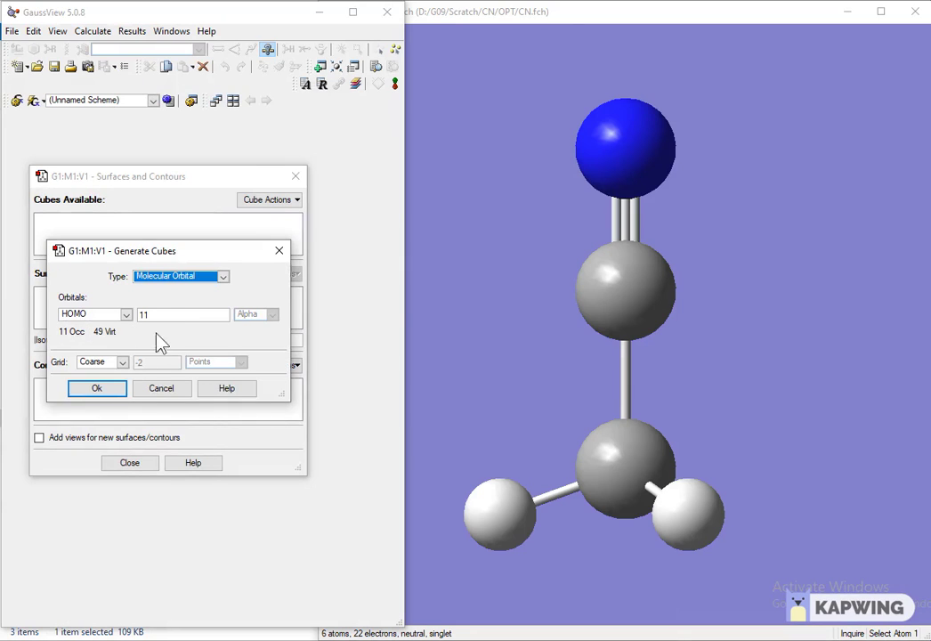
pyautogui.click(97, 389)
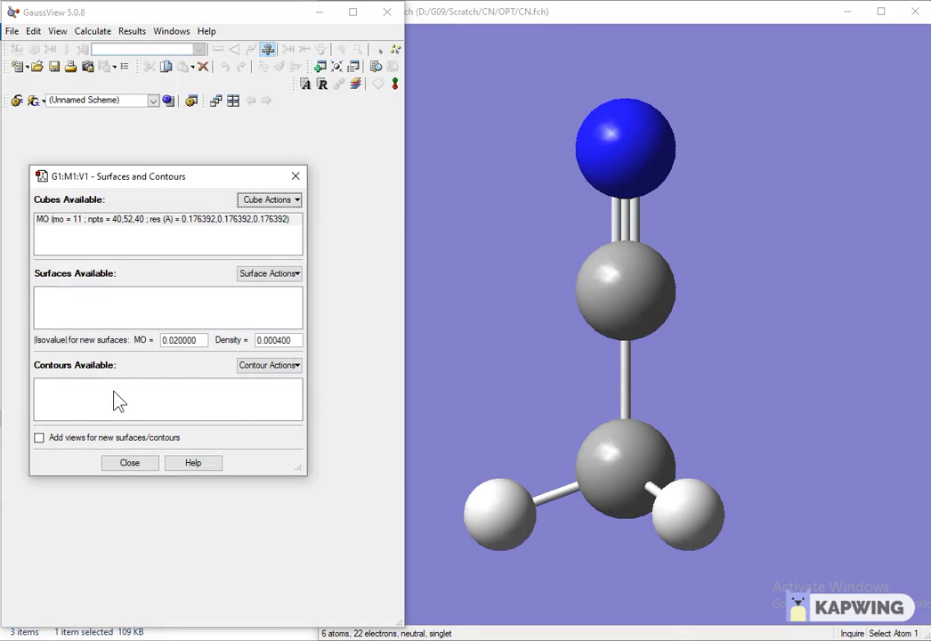
# Step: Create a new surface from the HOMO cube with an MO isovalue of 0.02 and view it from several angles
pyautogui.click(223, 221)
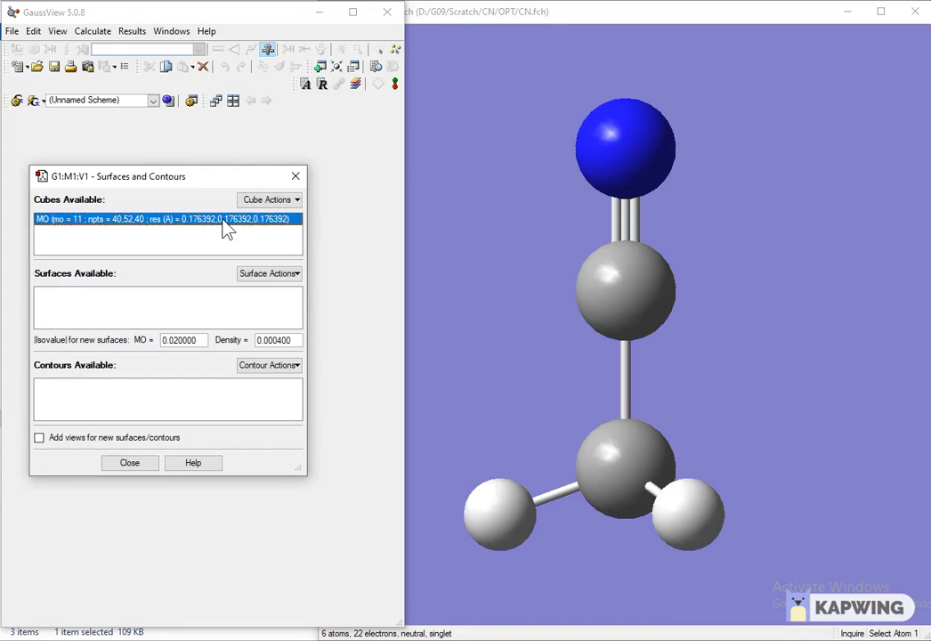
pyautogui.click(281, 274)
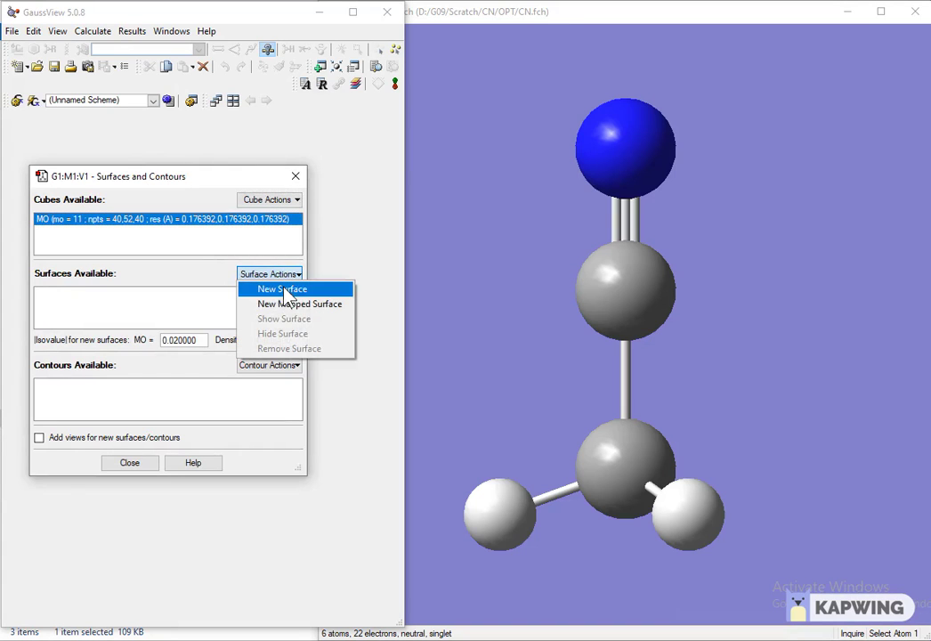
pyautogui.click(283, 290)
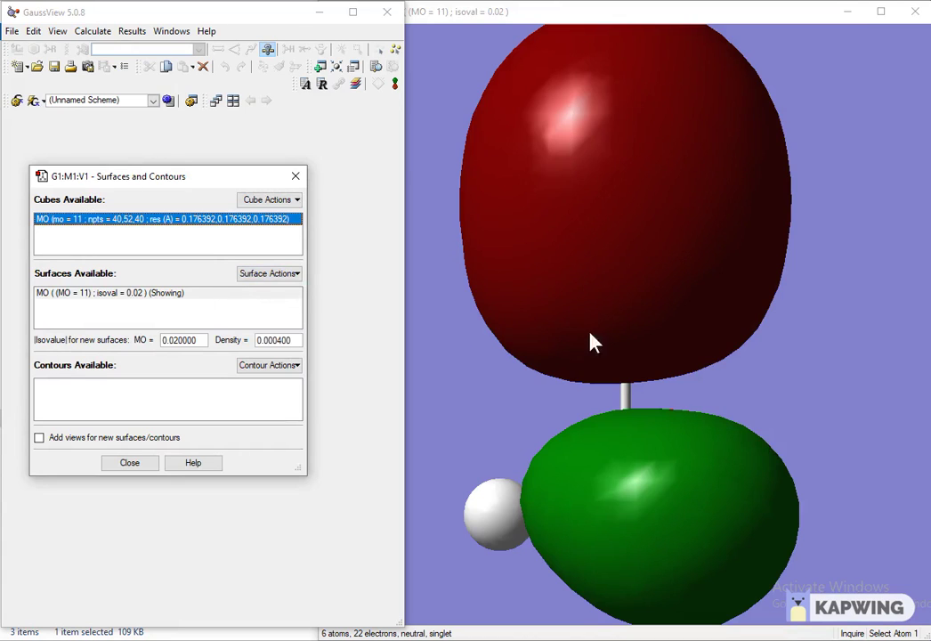
pyautogui.click(698, 345)
pyautogui.moveTo(695, 343); pyautogui.dragTo(763, 356)
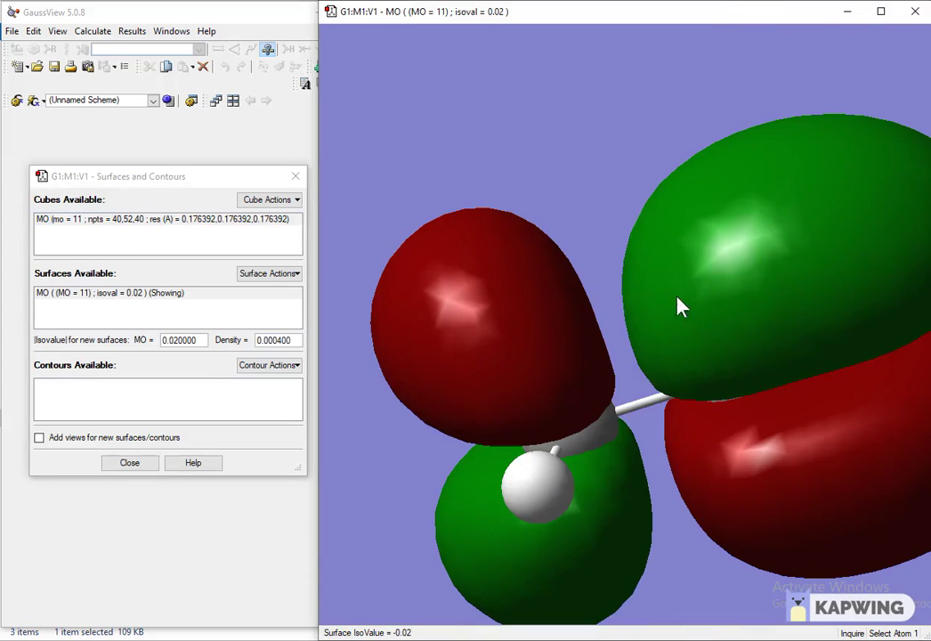
pyautogui.moveTo(678, 303); pyautogui.dragTo(595, 267)
pyautogui.scroll(-5, 594, 267)
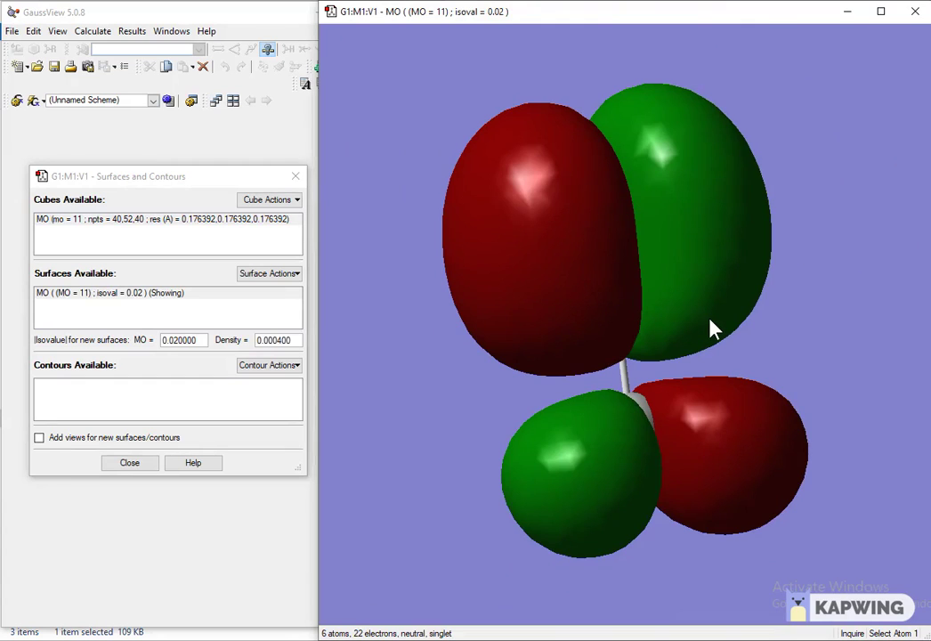
pyautogui.moveTo(713, 326); pyautogui.dragTo(311, 114)
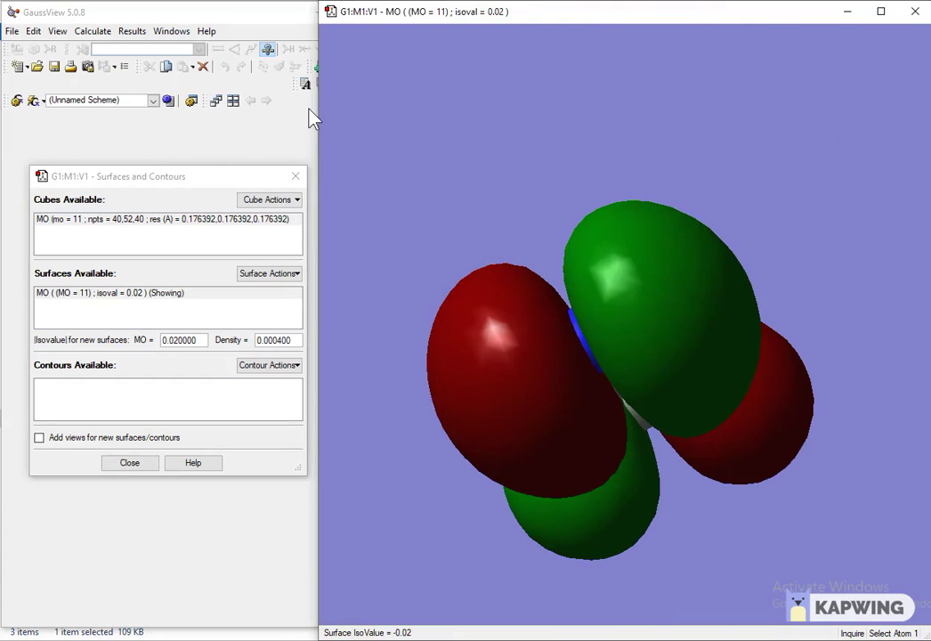
# Step: Save the HOMO surface view as a TIFF image named homo in the OPT folder
pyautogui.click(11, 31)
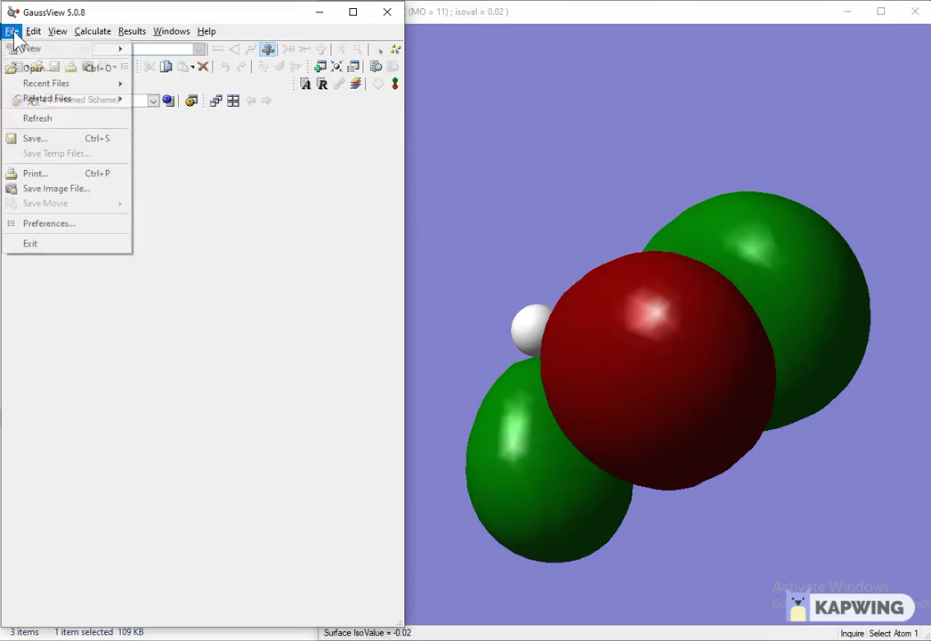
pyautogui.click(59, 189)
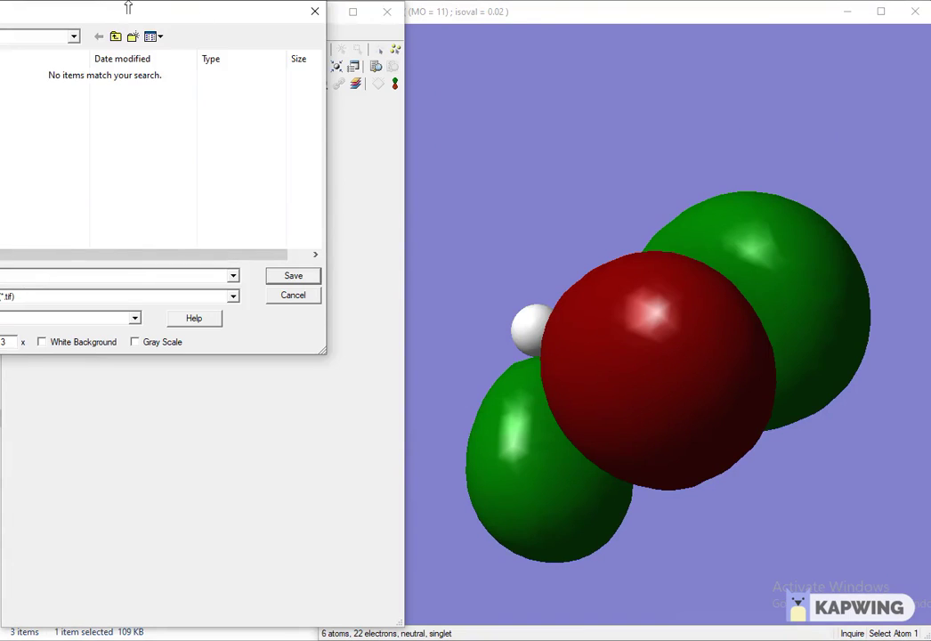
pyautogui.moveTo(129, 18); pyautogui.dragTo(318, 37)
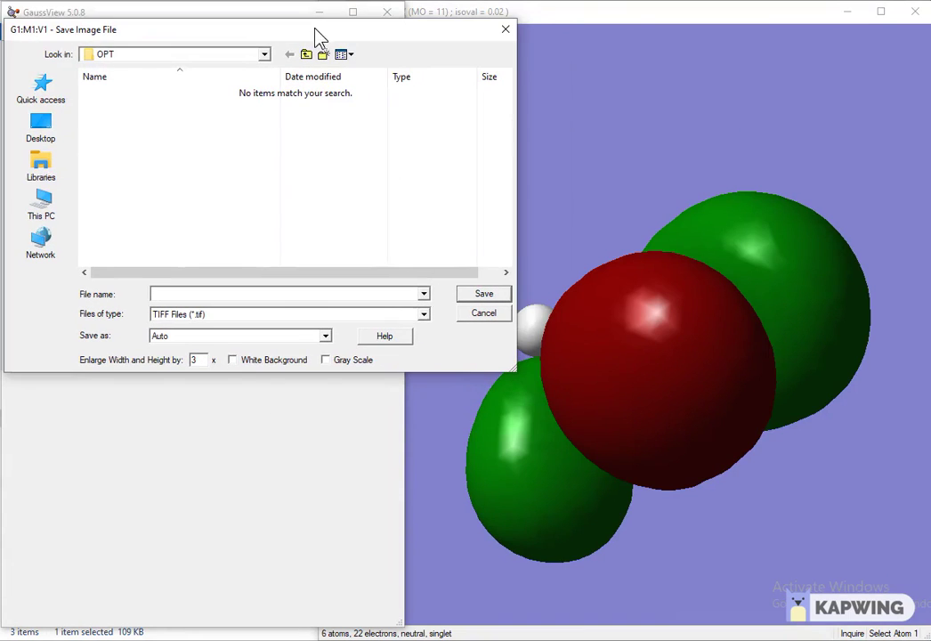
pyautogui.click(289, 300)
pyautogui.write('homo')
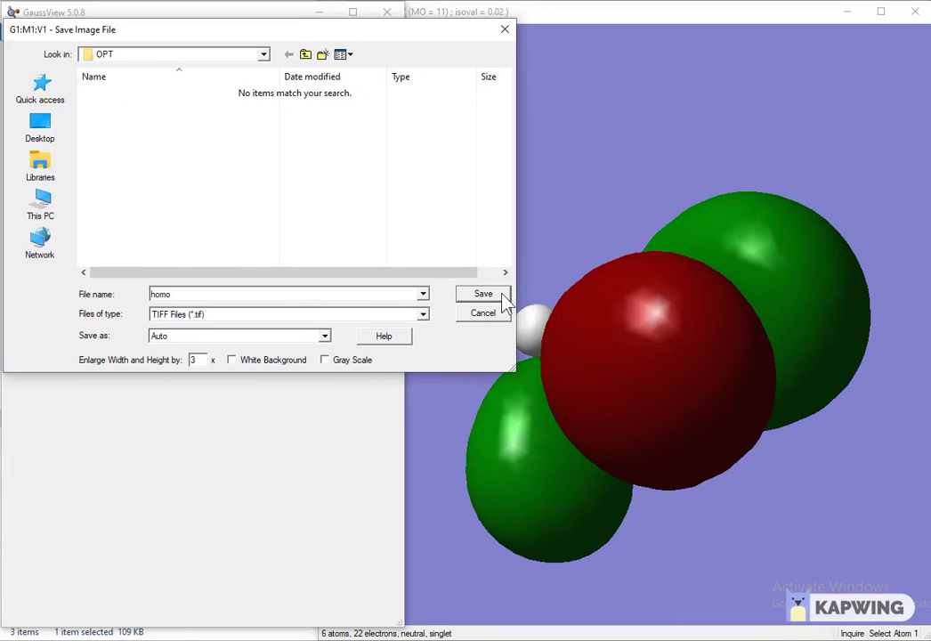
pyautogui.click(424, 317)
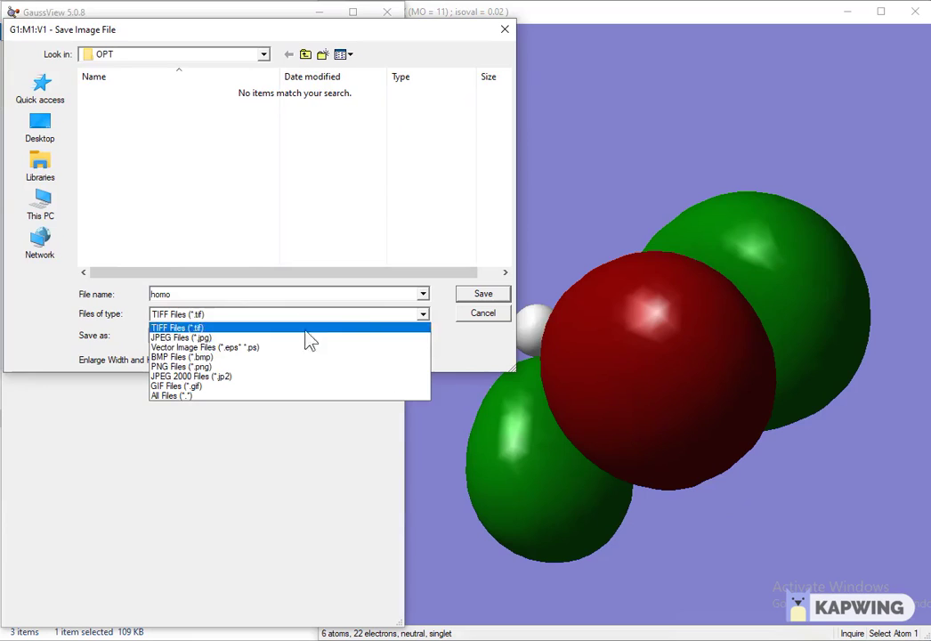
pyautogui.click(207, 328)
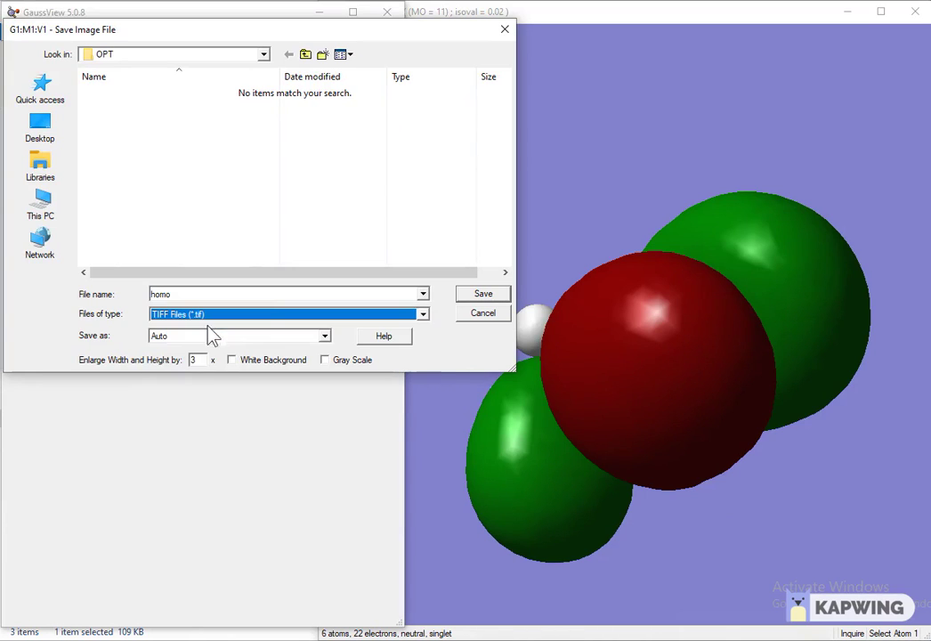
pyautogui.click(486, 295)
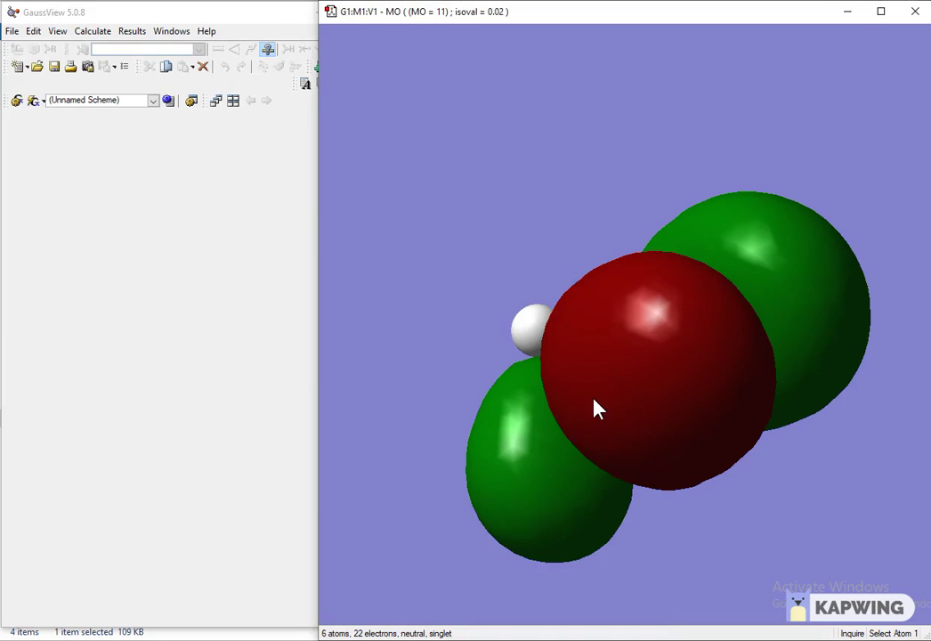
# Step: Remove the HOMO cube and its surface from the molecule's surfaces and contours
pyautogui.click(132, 34)
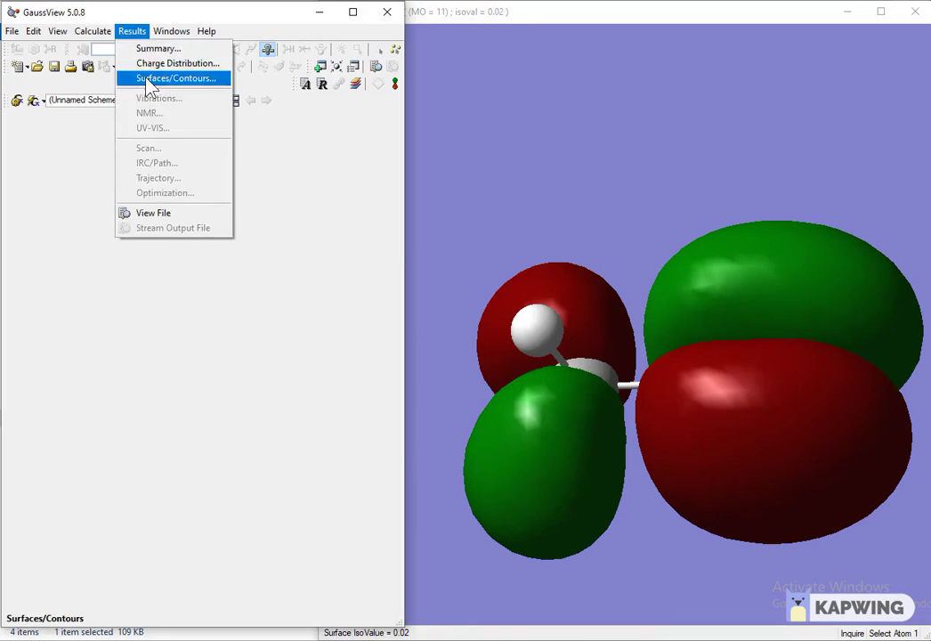
pyautogui.click(151, 79)
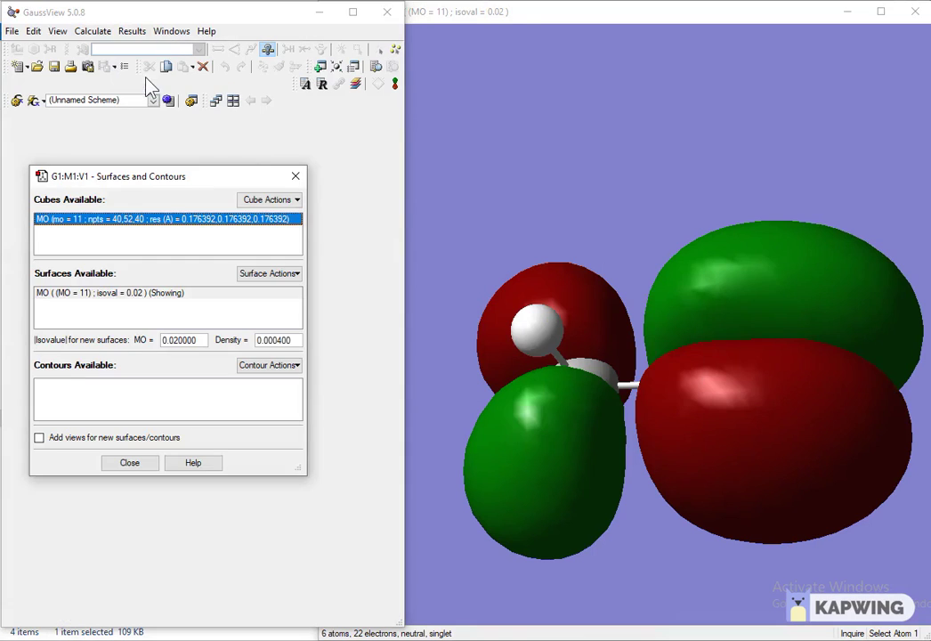
pyautogui.click(297, 200)
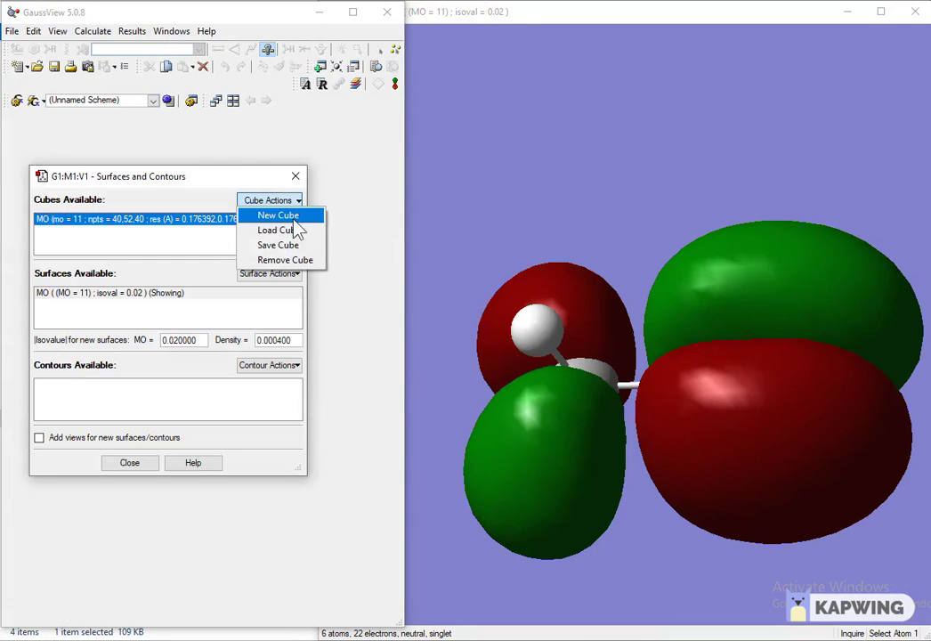
pyautogui.click(285, 260)
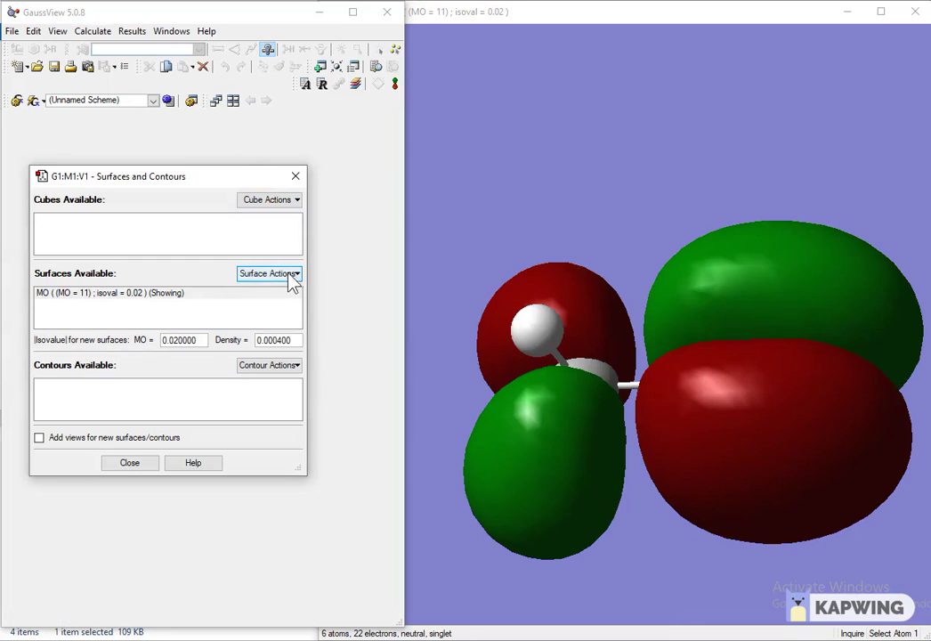
pyautogui.click(292, 274)
pyautogui.click(288, 348)
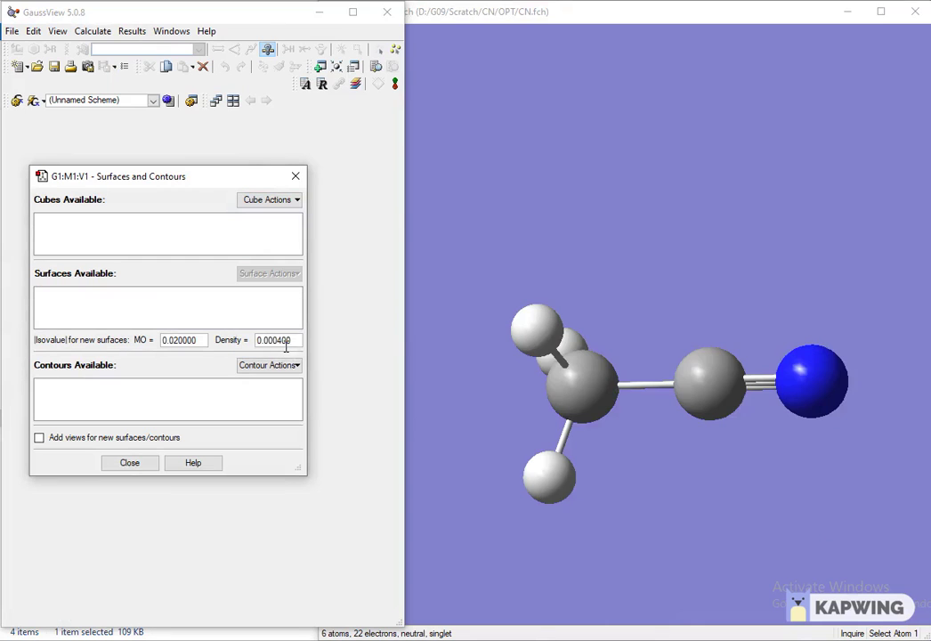
# Step: Generate a coarse-grid molecular orbital cube for the LUMO, orbital 12
pyautogui.click(659, 399)
pyautogui.moveTo(679, 434); pyautogui.dragTo(626, 306)
pyautogui.click(276, 203)
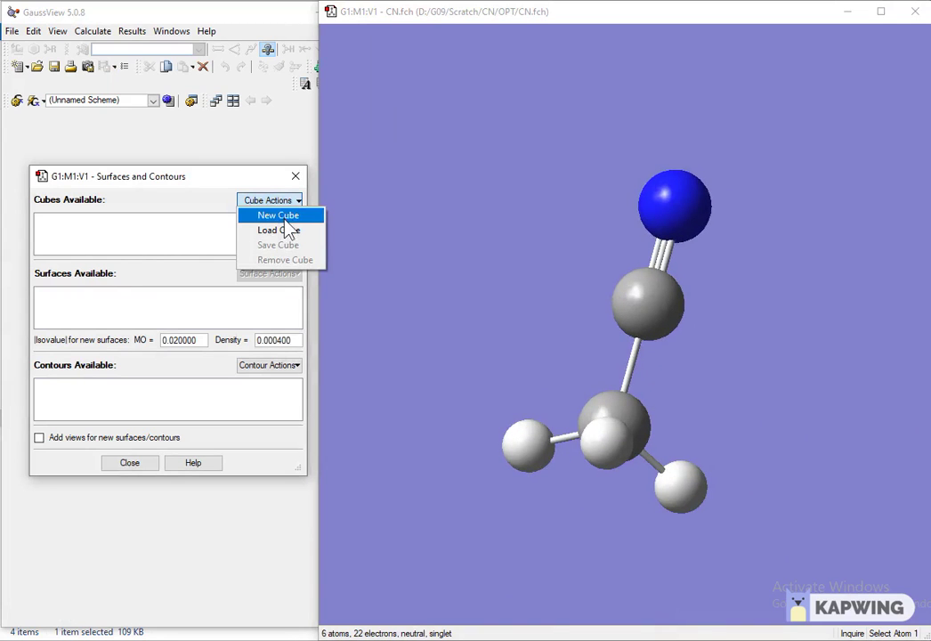
pyautogui.click(286, 217)
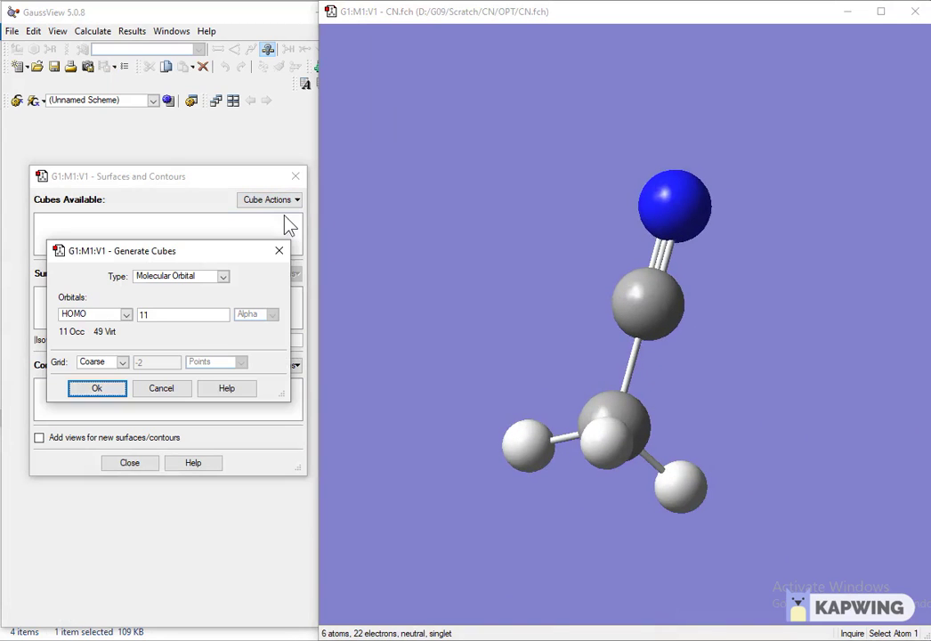
pyautogui.click(127, 314)
pyautogui.click(89, 339)
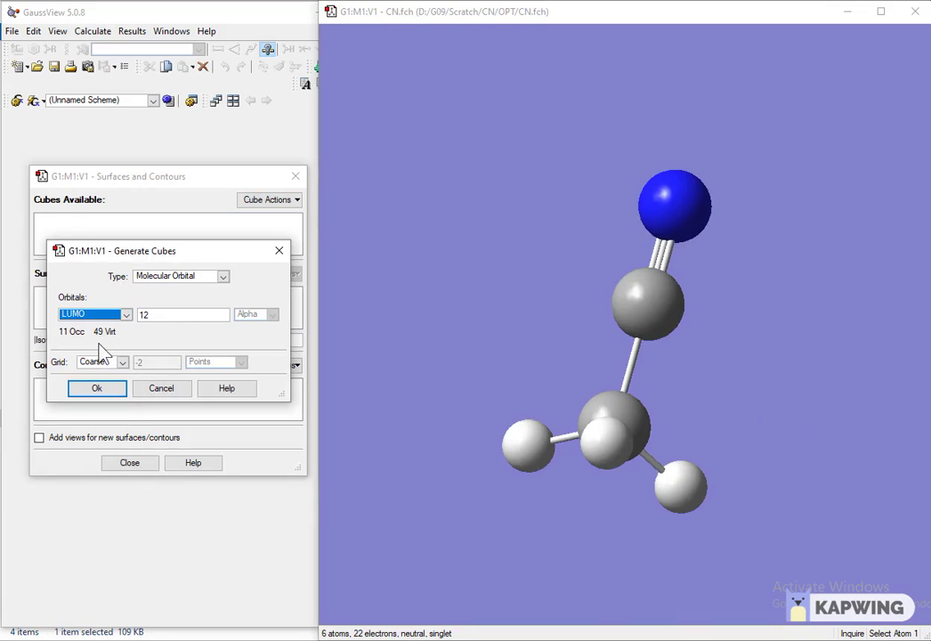
pyautogui.click(110, 389)
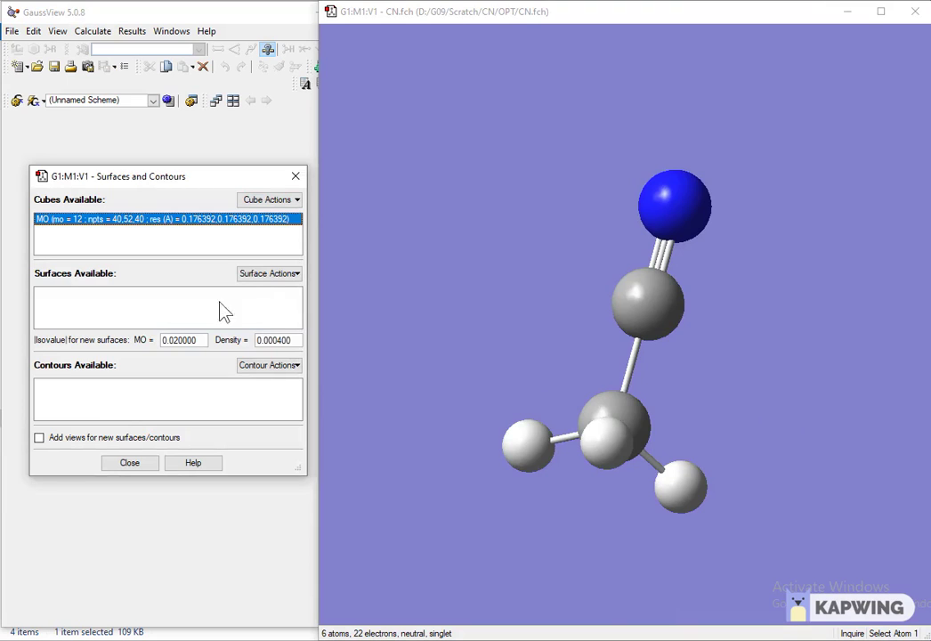
# Step: Create a new surface from the LUMO cube with an MO isovalue of 0.02 and view its lobes
pyautogui.click(287, 274)
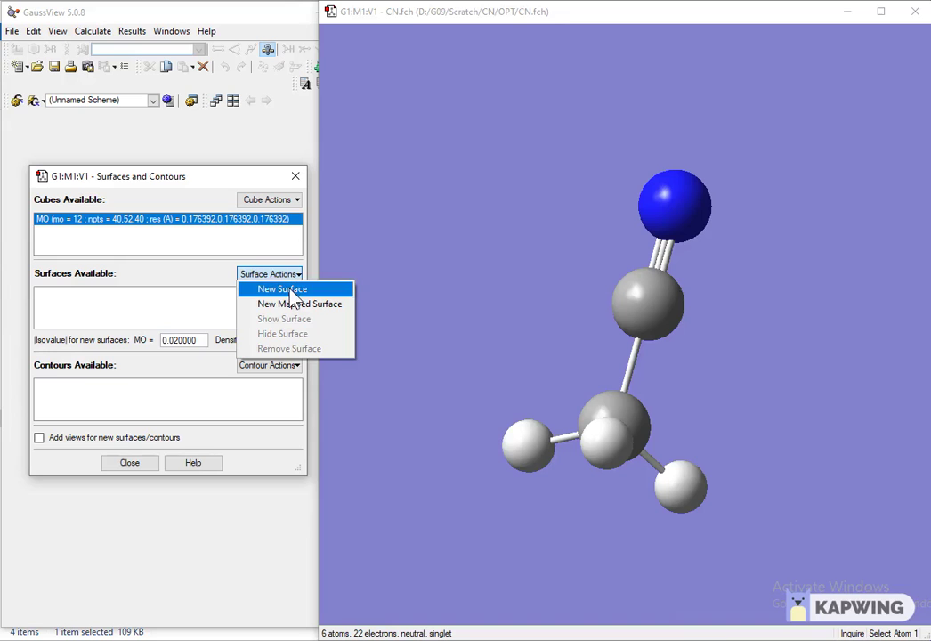
pyautogui.click(293, 292)
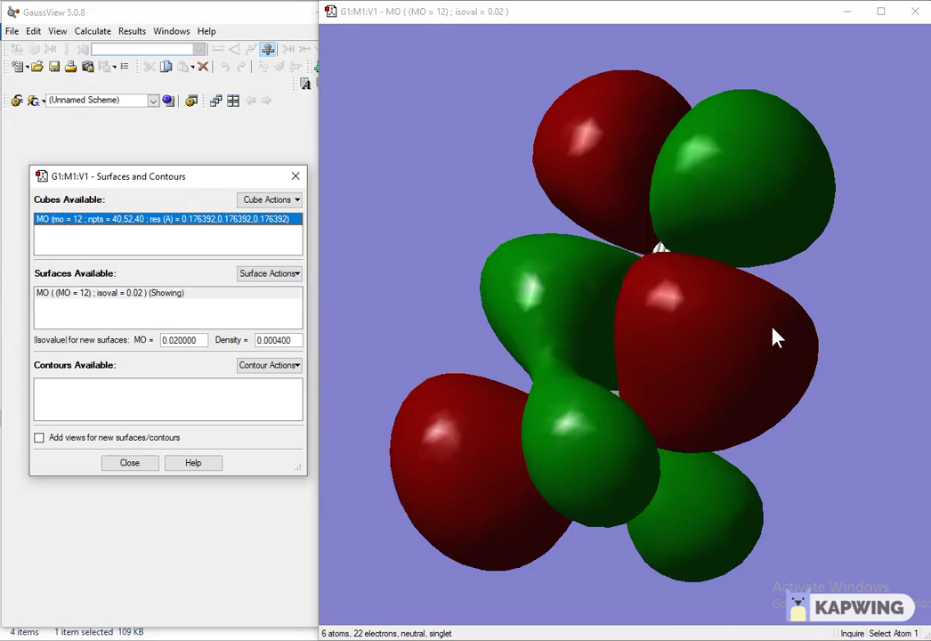
pyautogui.moveTo(773, 334); pyautogui.dragTo(826, 339)
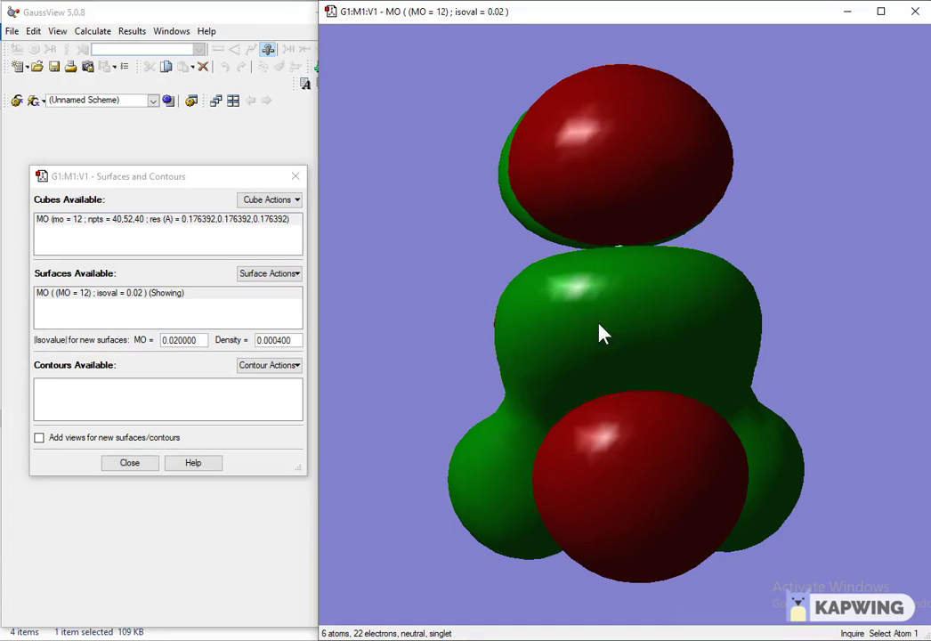
# Step: Save an angled view of the LUMO surface as a TIFF image named lumo in the OPT folder
pyautogui.moveTo(634, 326); pyautogui.dragTo(568, 396)
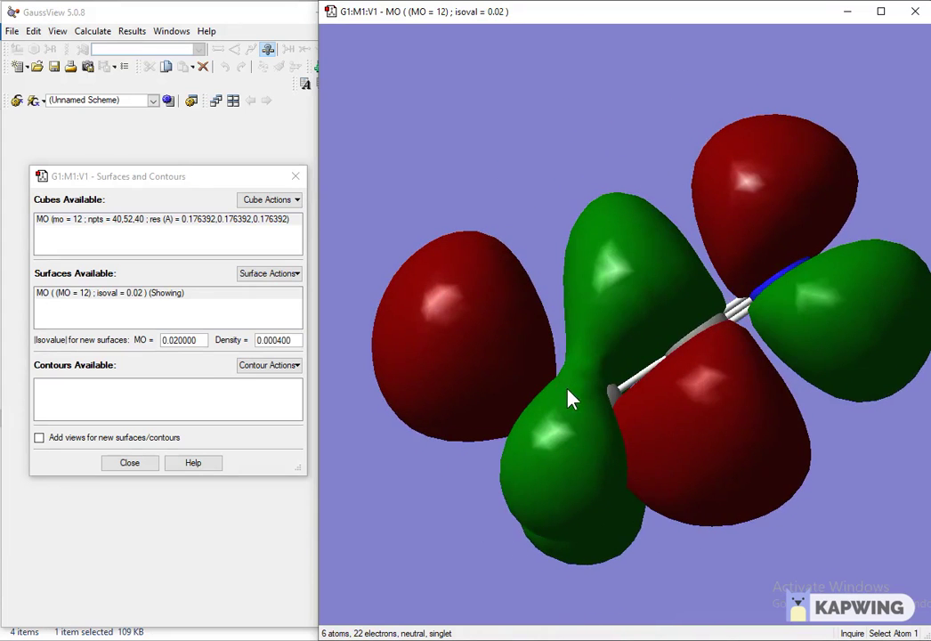
pyautogui.click(12, 31)
pyautogui.click(52, 185)
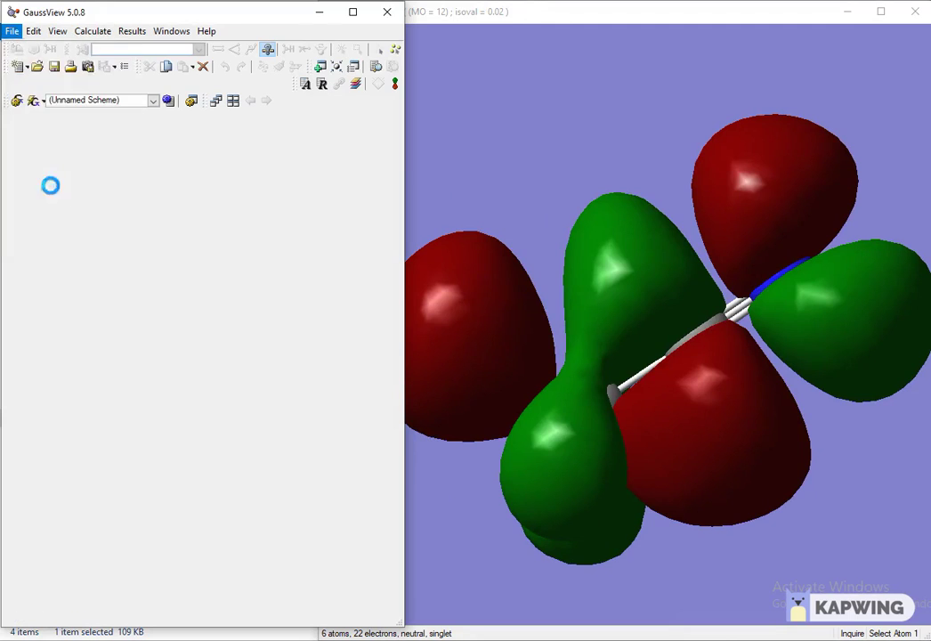
pyautogui.write('lumo')
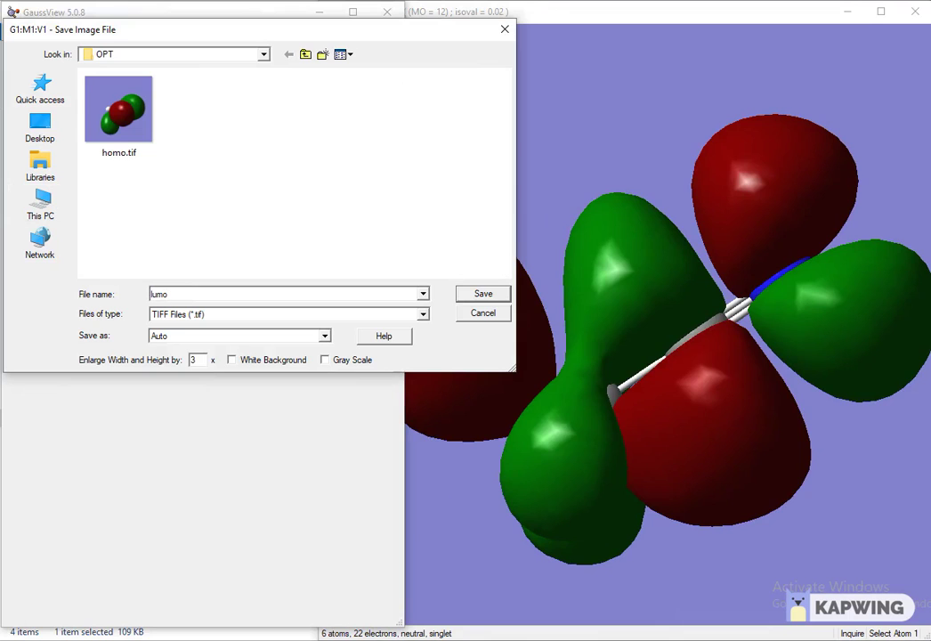
pyautogui.click(485, 295)
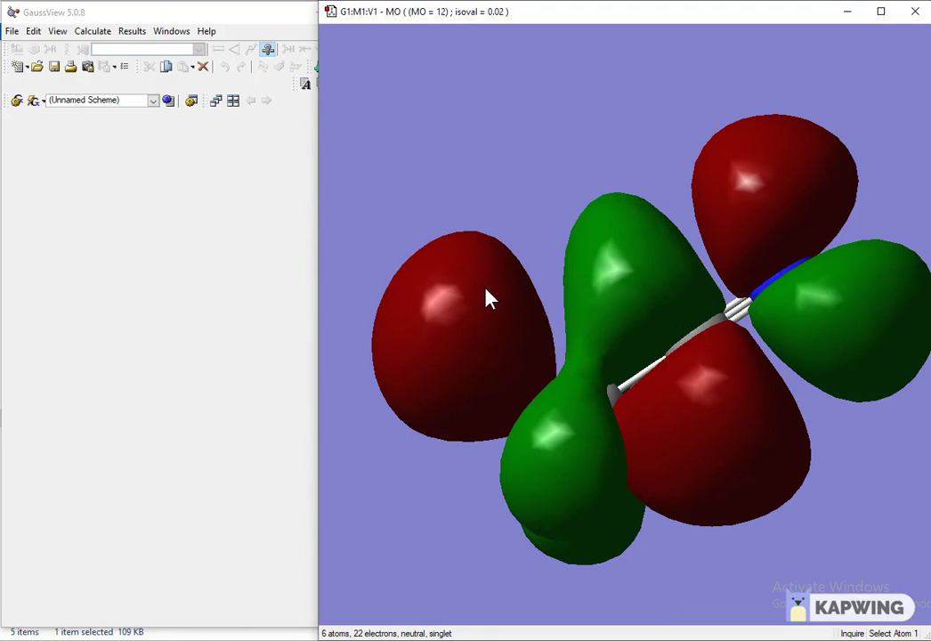
# Step: Remove the LUMO cube and its surface from the molecule's surfaces and contours
pyautogui.click(131, 32)
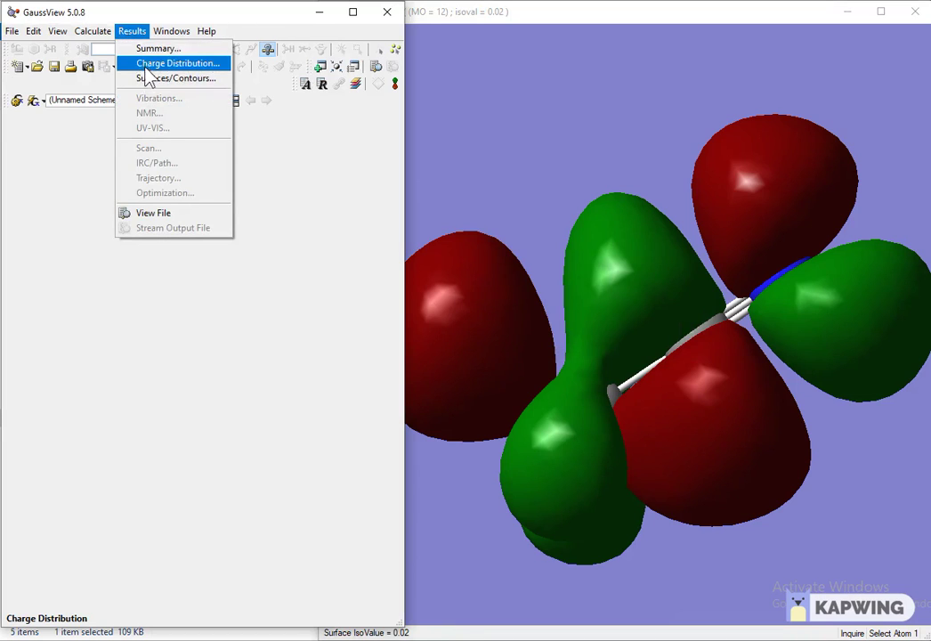
pyautogui.click(147, 78)
pyautogui.click(294, 201)
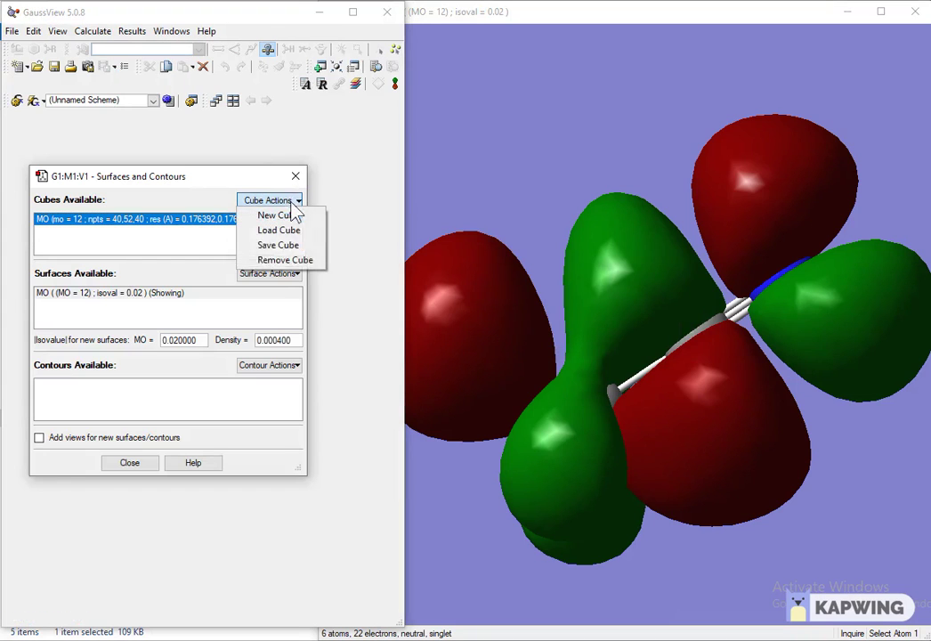
pyautogui.click(292, 259)
pyautogui.click(292, 274)
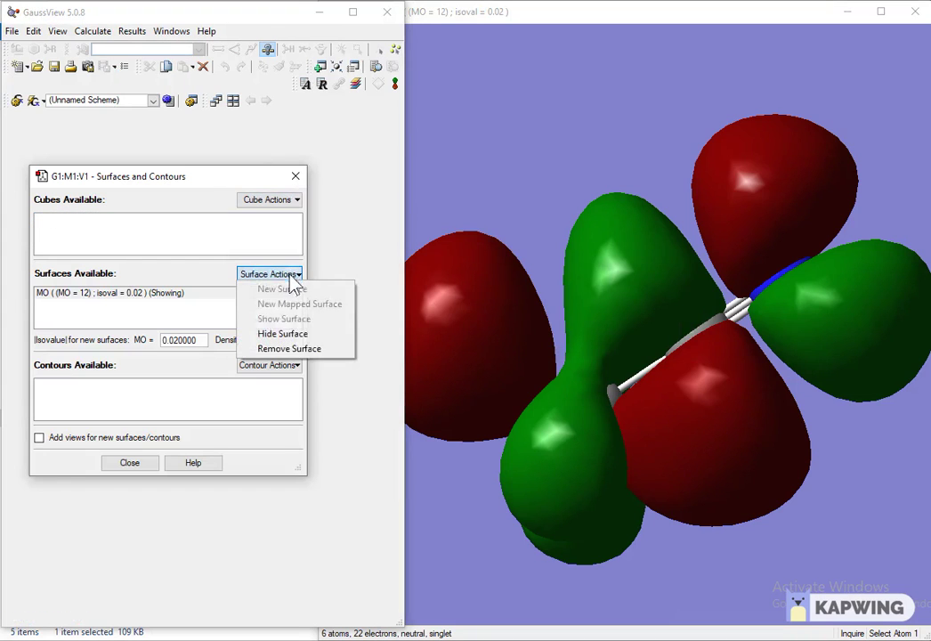
pyautogui.click(293, 347)
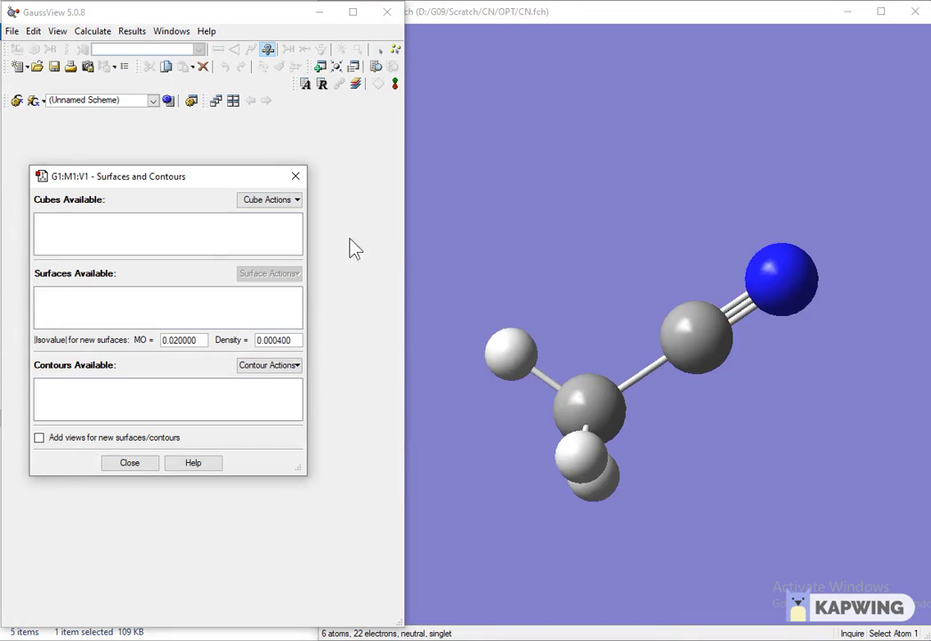
pyautogui.click(297, 176)
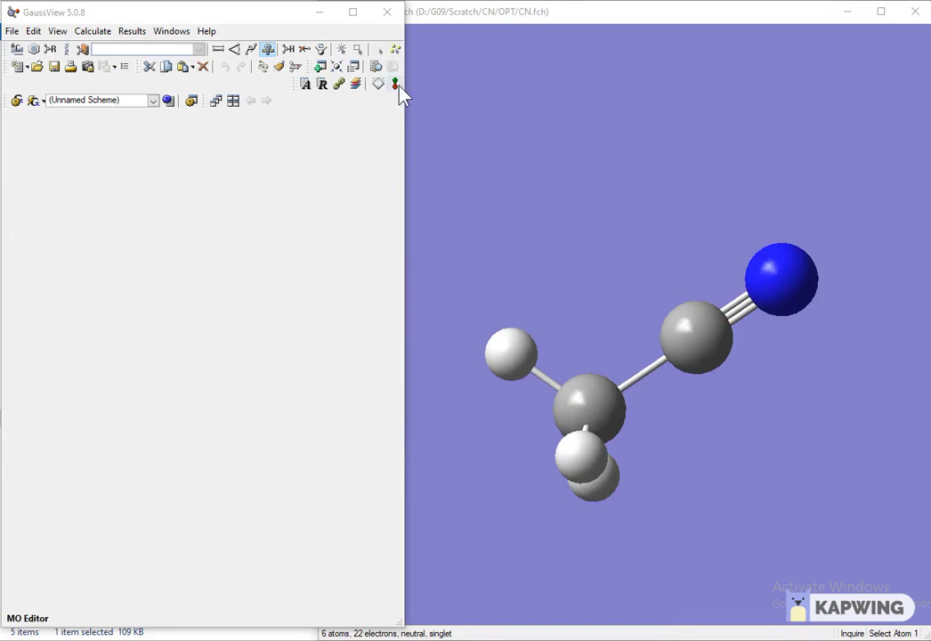
# Step: Check the orbital energy levels in the MO Editor and generate a coarse-grid molecular orbital cube for orbital 10
pyautogui.click(396, 82)
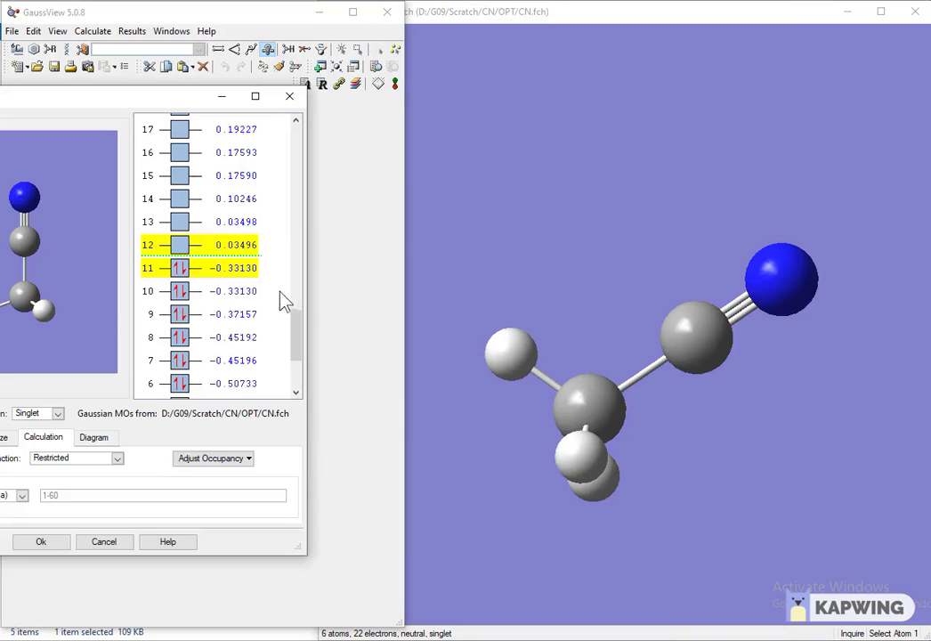
pyautogui.click(289, 96)
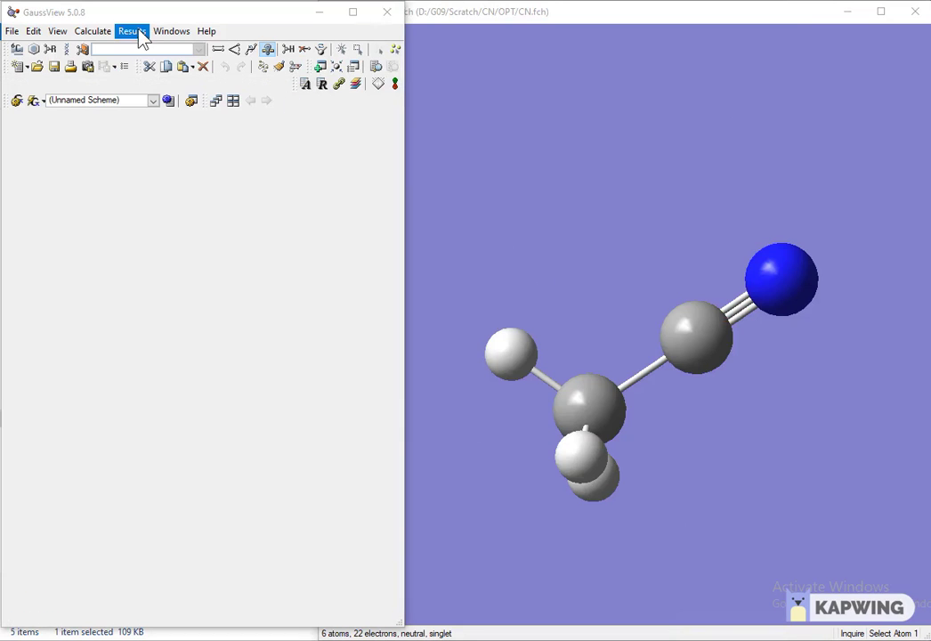
pyautogui.click(131, 31)
pyautogui.click(151, 77)
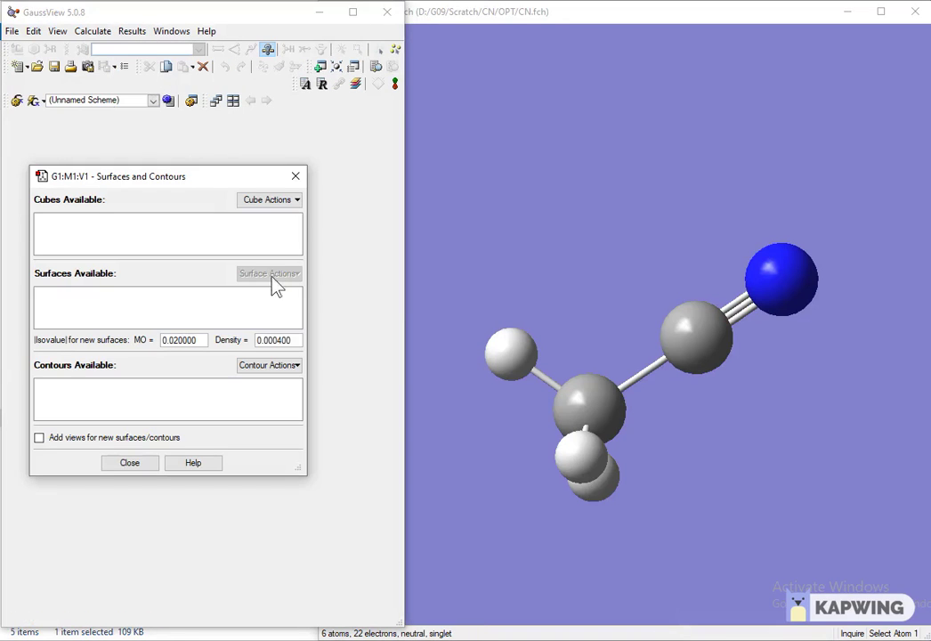
pyautogui.click(287, 203)
pyautogui.click(285, 217)
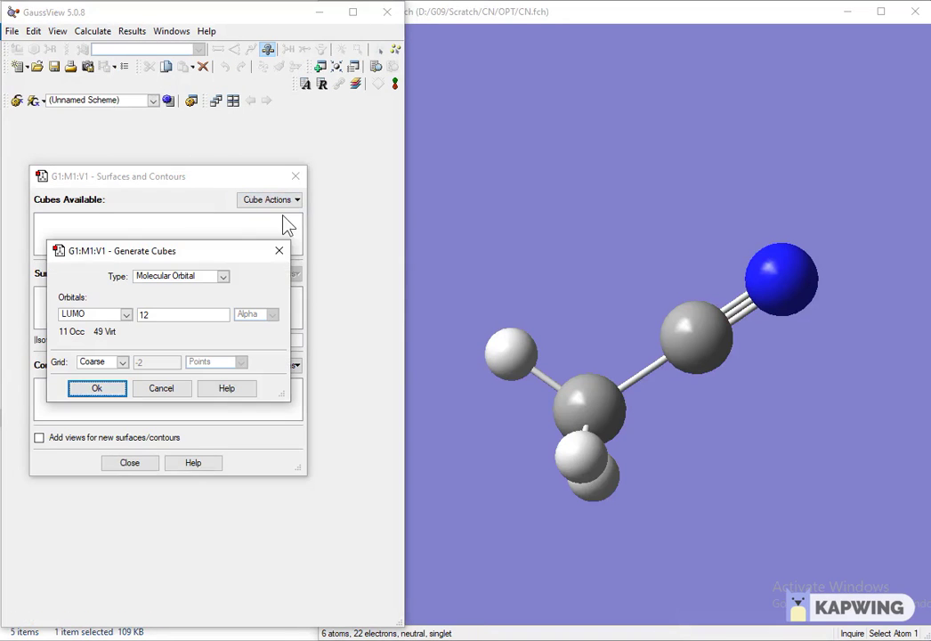
pyautogui.click(125, 314)
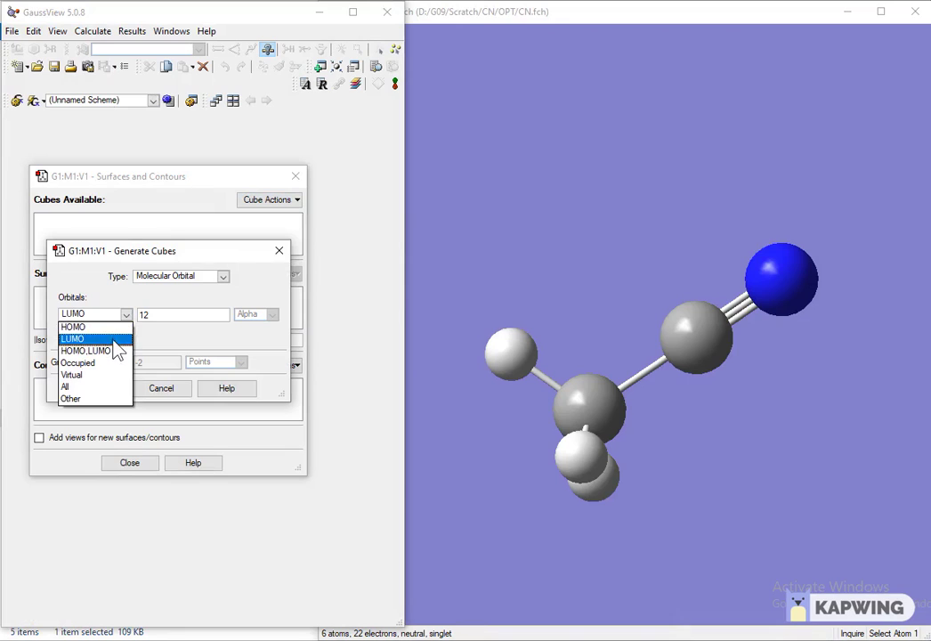
pyautogui.click(114, 327)
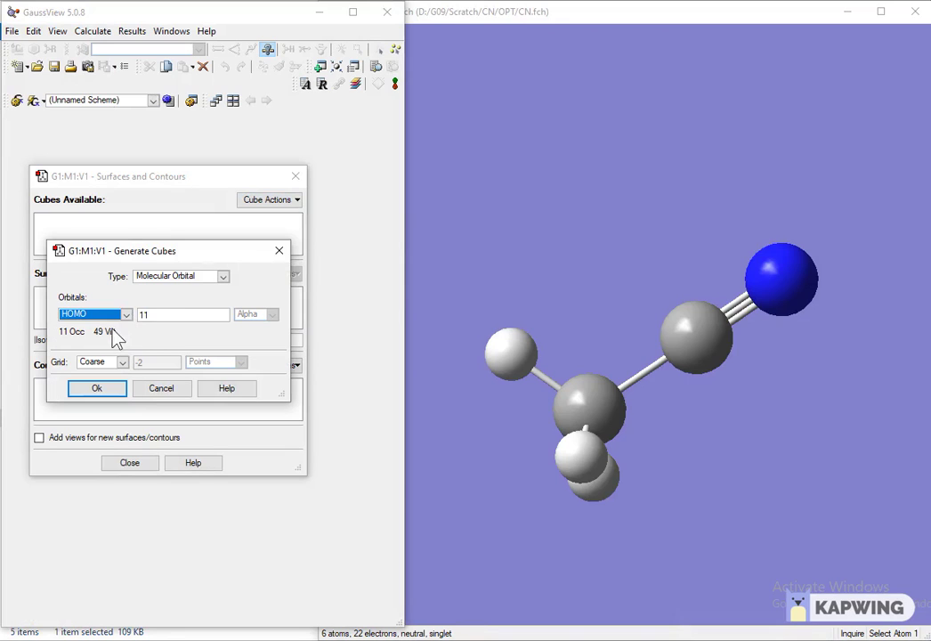
pyautogui.click(161, 315)
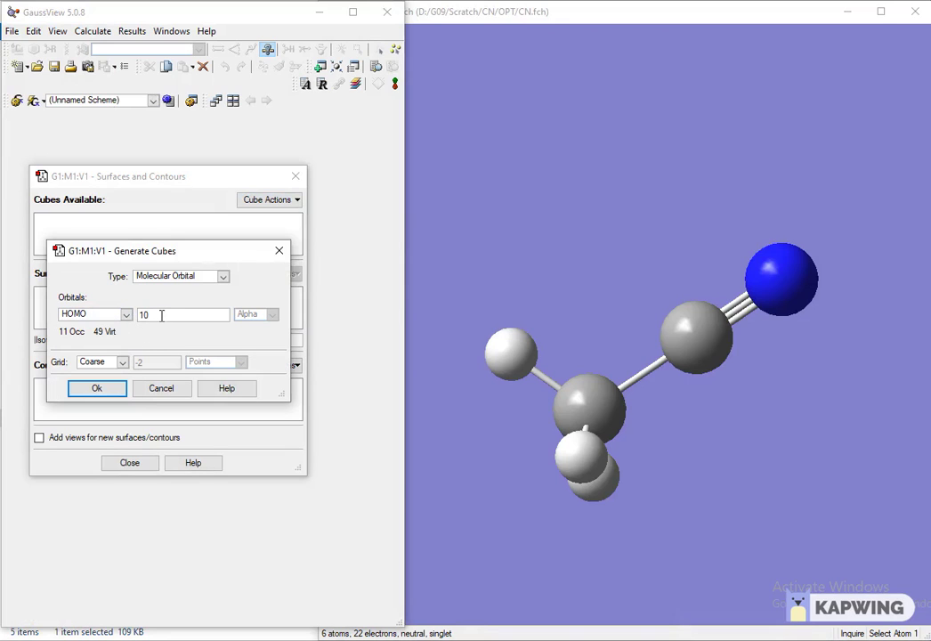
pyautogui.click(106, 390)
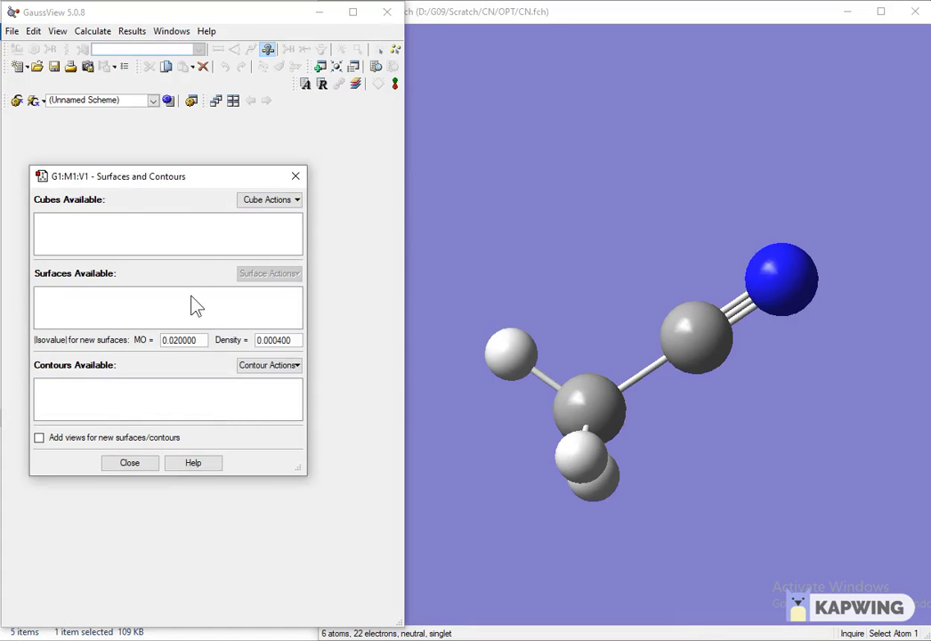
# Step: Create a new surface from the orbital 10 cube with an MO isovalue of 0.02 and view its lobes side by side
pyautogui.click(276, 275)
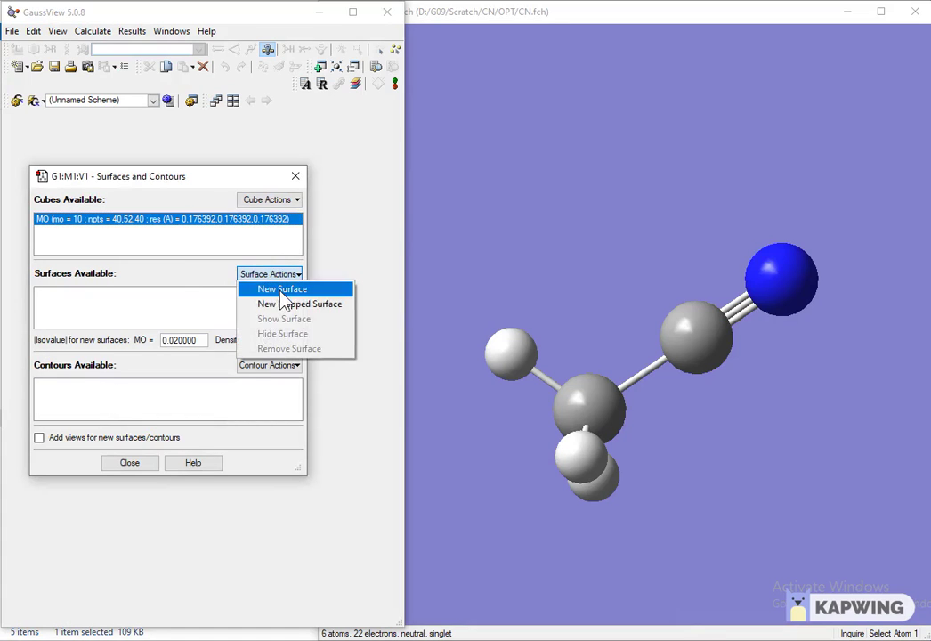
pyautogui.click(285, 298)
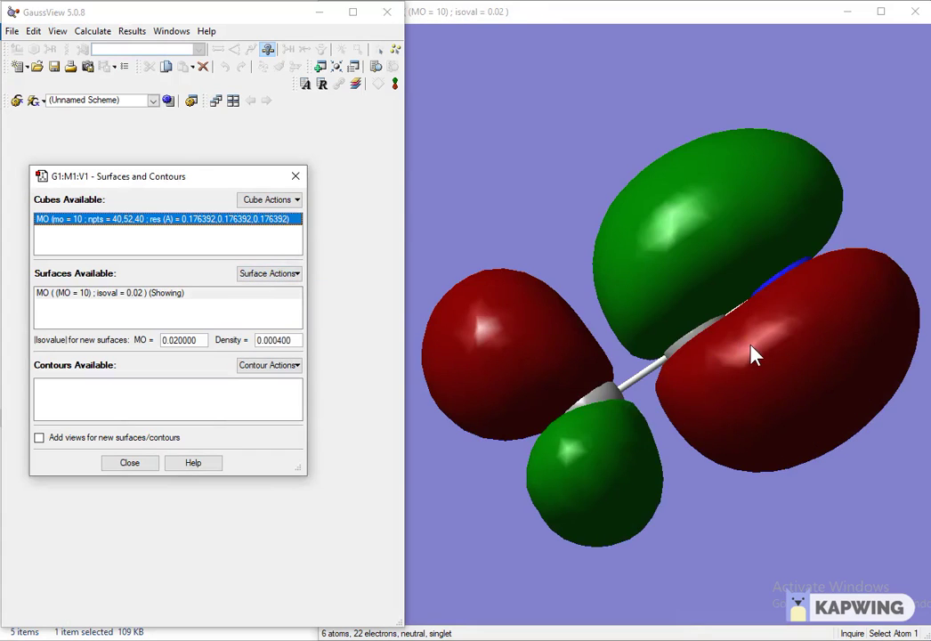
pyautogui.moveTo(697, 365); pyautogui.dragTo(597, 271)
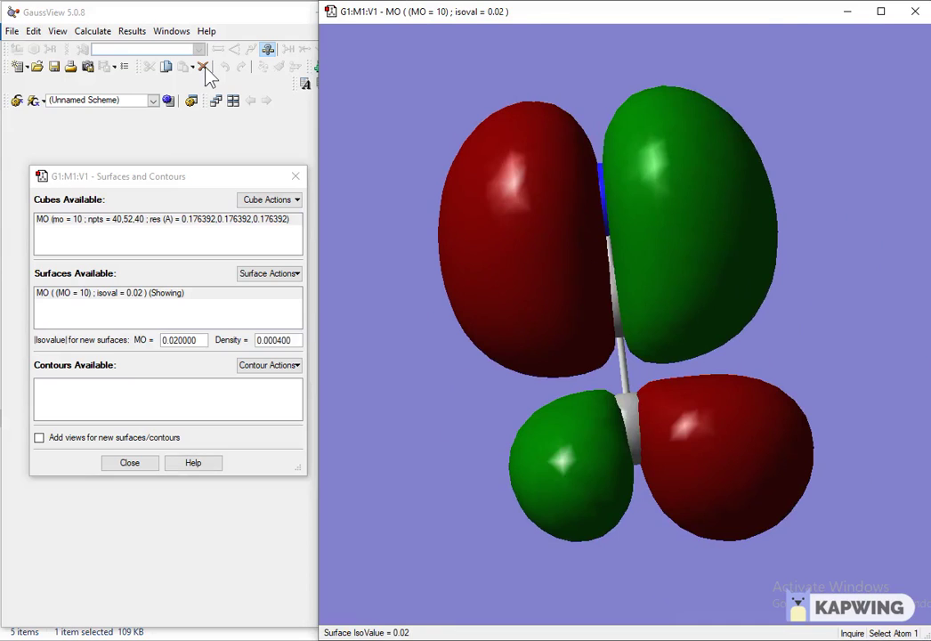
# Step: Save the orbital 10 surface view as a TIFF image named homo -1 in the OPT folder
pyautogui.click(12, 31)
pyautogui.click(39, 194)
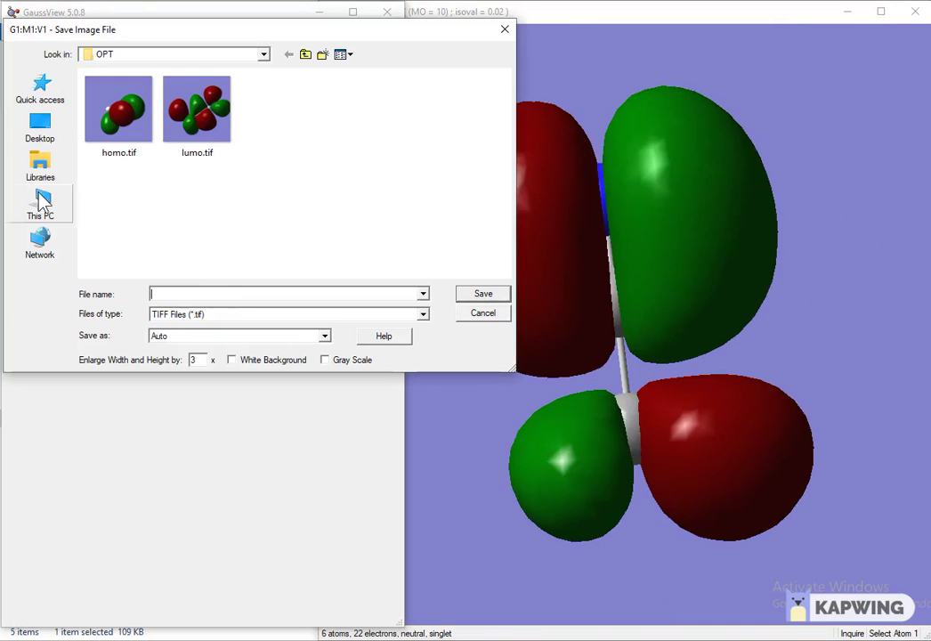
pyautogui.write('homo -1')
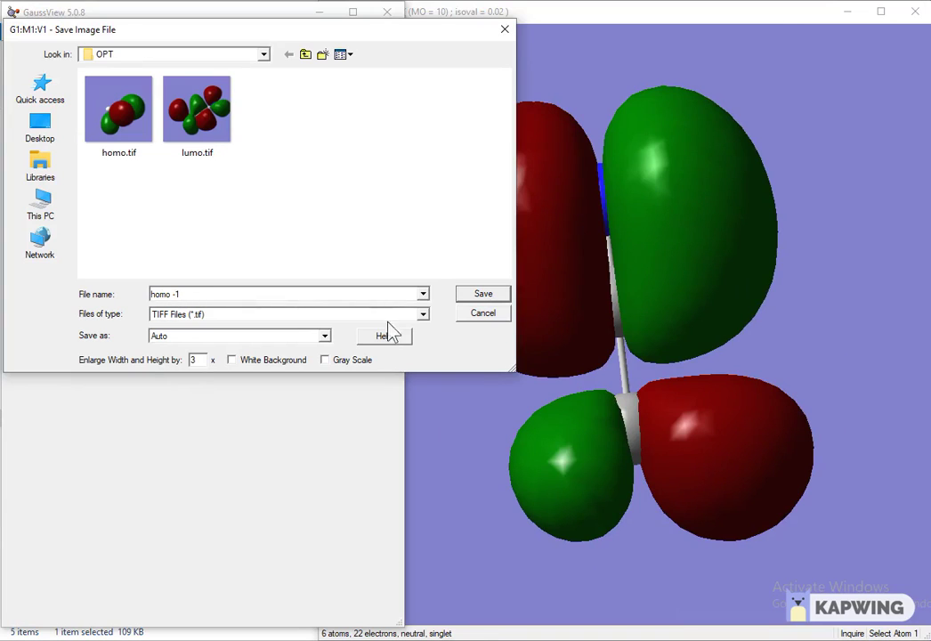
pyautogui.click(492, 295)
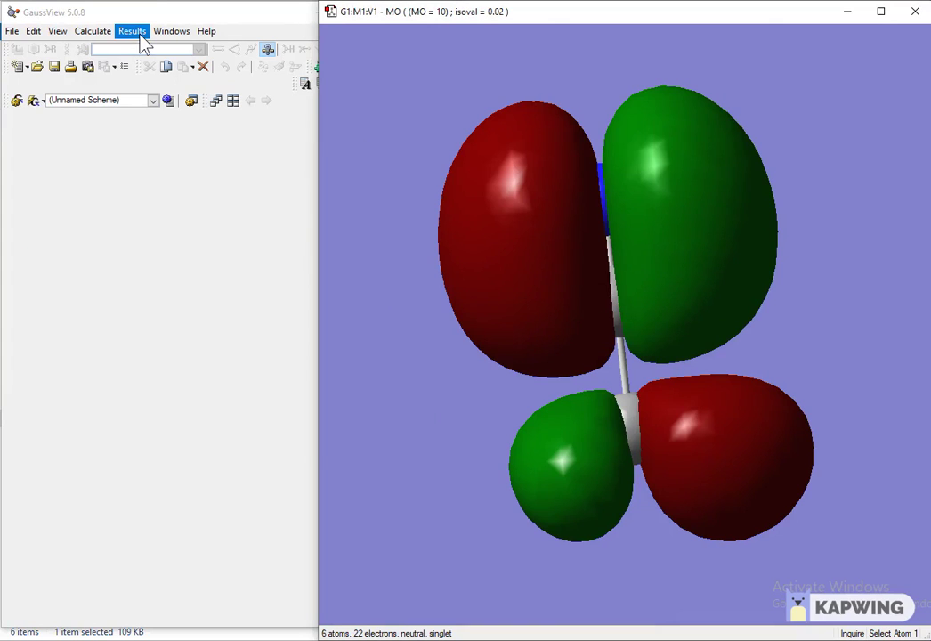
# Step: Remove the orbital 10 cube and its surface from the molecule's surfaces and contours
pyautogui.click(132, 31)
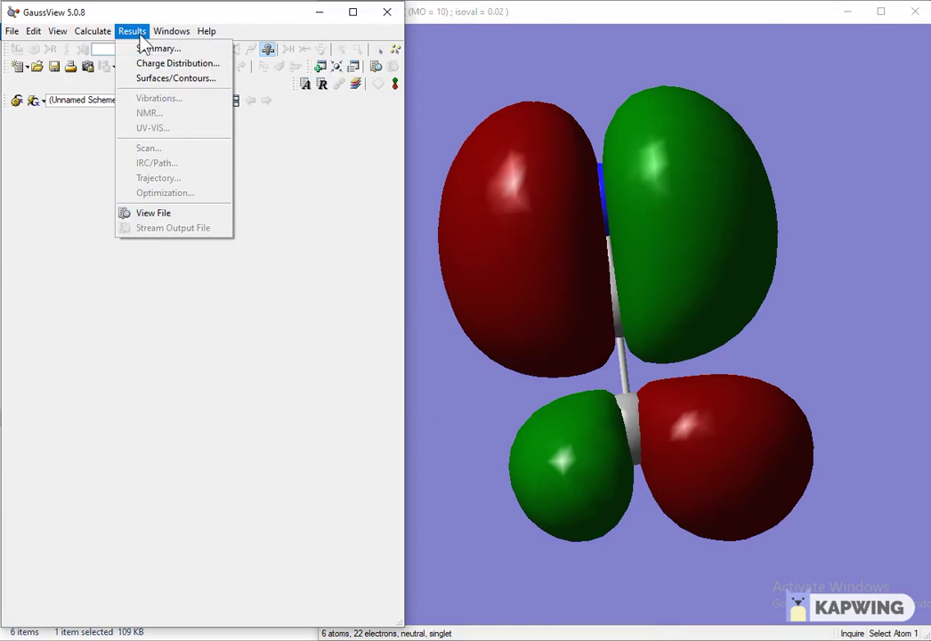
pyautogui.click(149, 77)
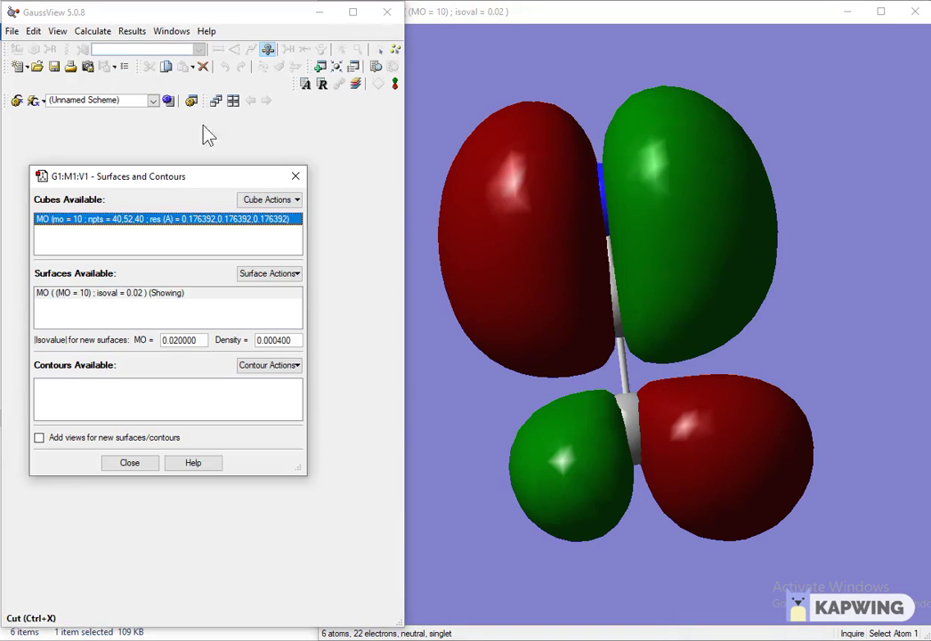
pyautogui.click(272, 199)
pyautogui.click(278, 259)
pyautogui.click(285, 273)
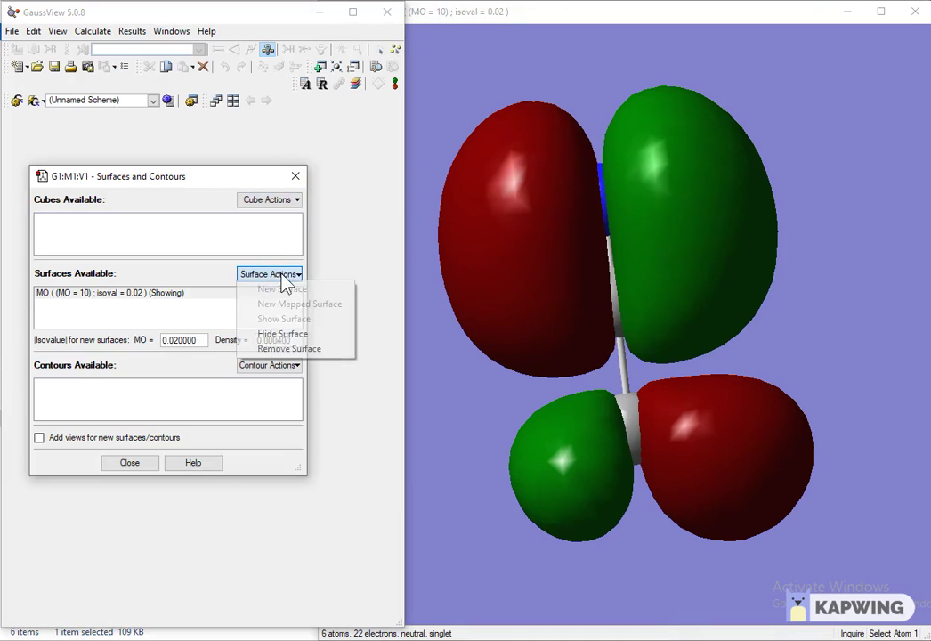
pyautogui.click(272, 345)
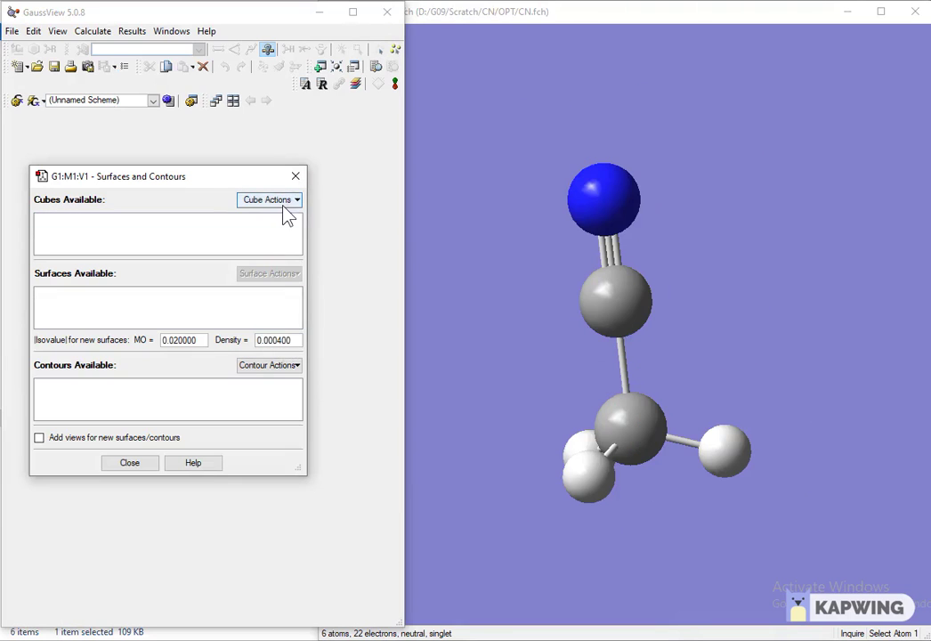
# Step: Generate a coarse-grid molecular orbital cube for orbital 13, the level above the LUMO
pyautogui.click(283, 201)
pyautogui.click(286, 215)
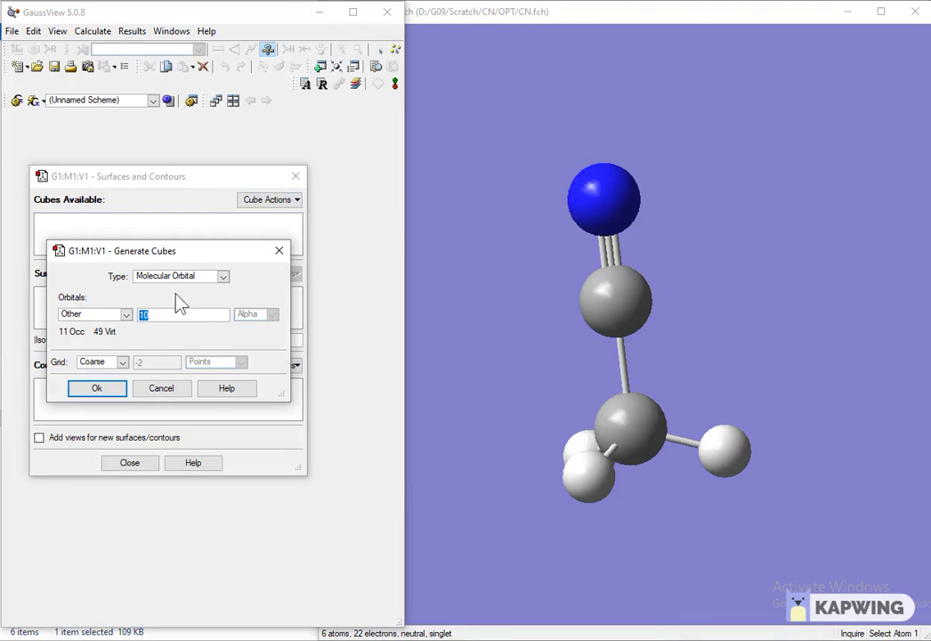
pyautogui.click(125, 314)
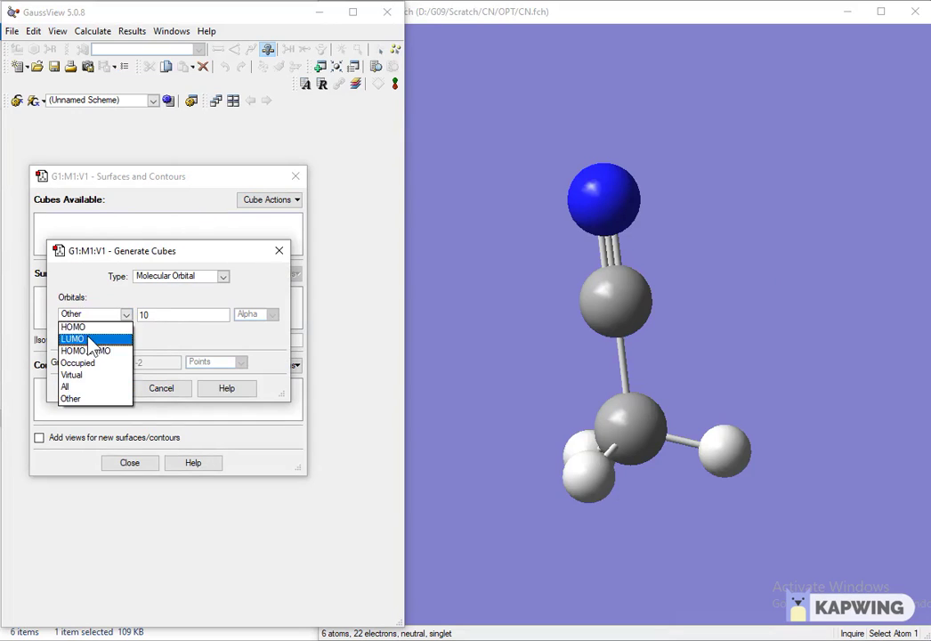
pyautogui.click(92, 340)
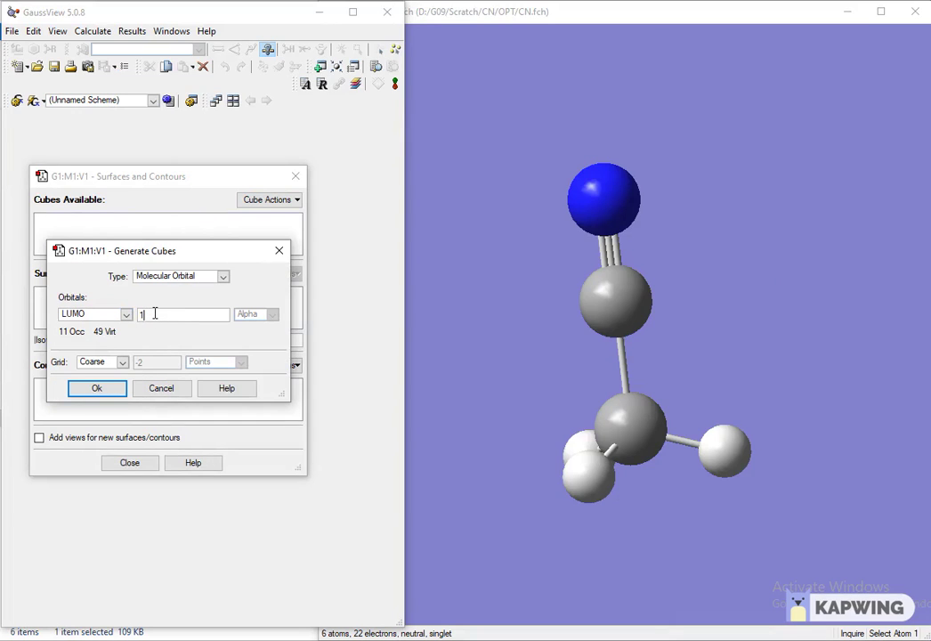
pyautogui.click(96, 391)
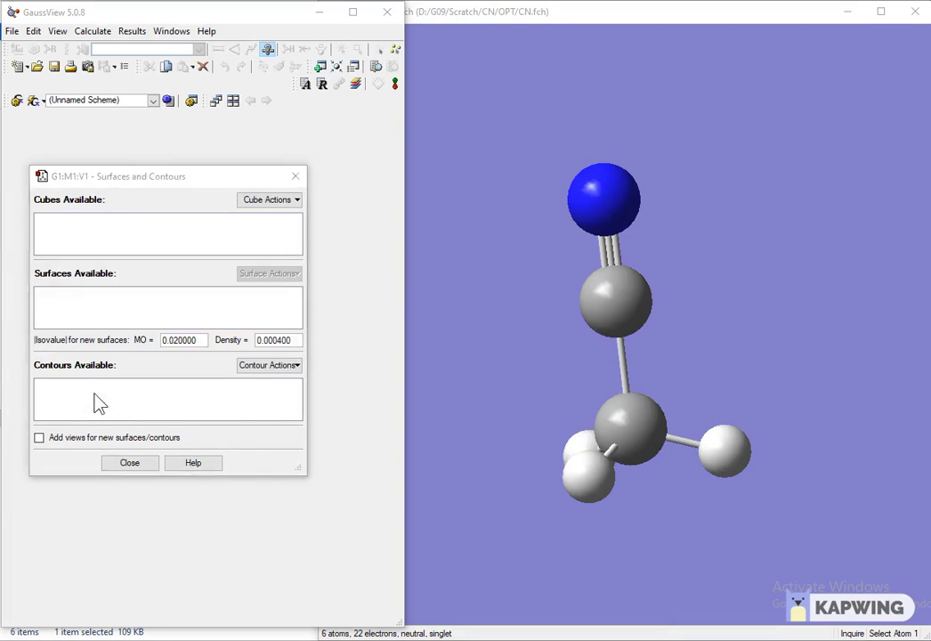
# Step: Create a new surface from the orbital 13 cube with an MO isovalue of 0.02 and view its lobes on both sides of the molecule
pyautogui.click(287, 275)
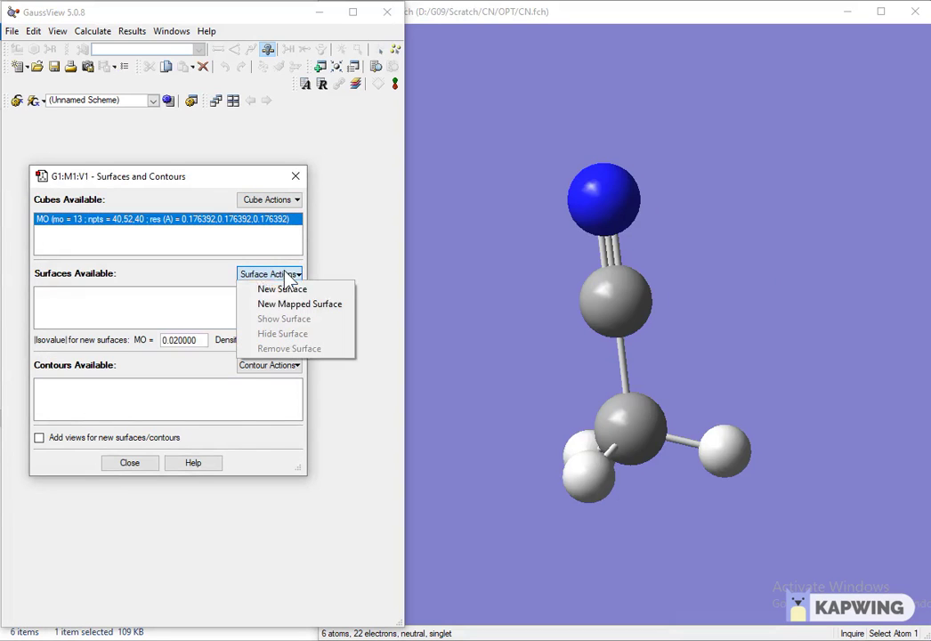
pyautogui.click(279, 290)
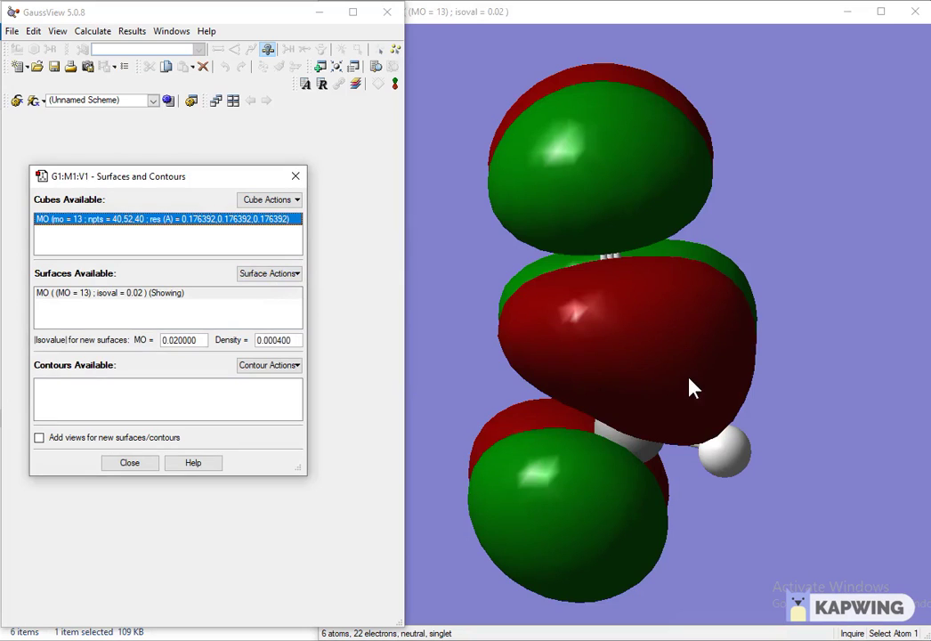
pyautogui.moveTo(751, 339); pyautogui.dragTo(657, 364)
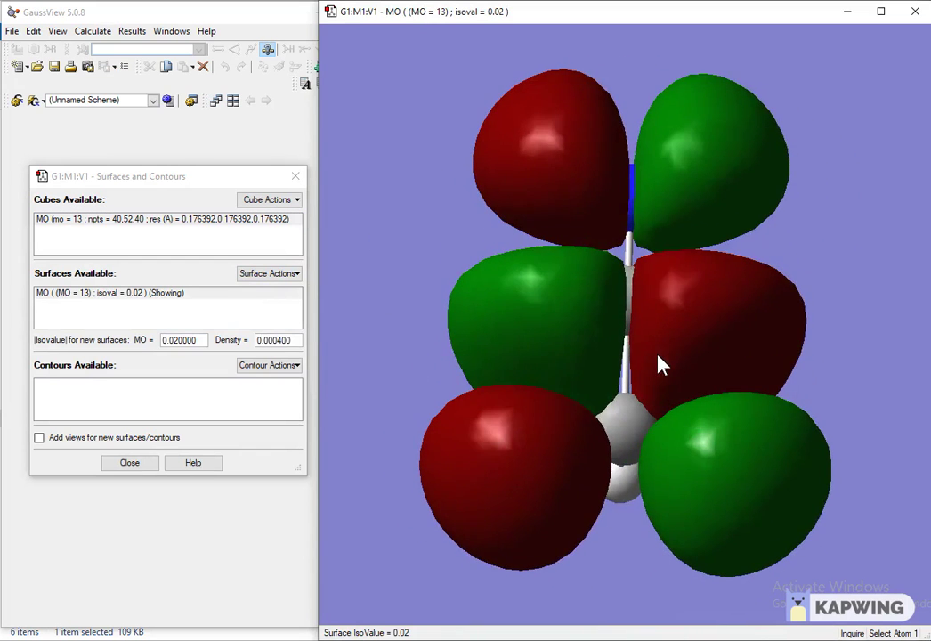
# Step: Save the orbital 13 surface view as a TIFF image named homo +1 in the OPT folder
pyautogui.click(11, 31)
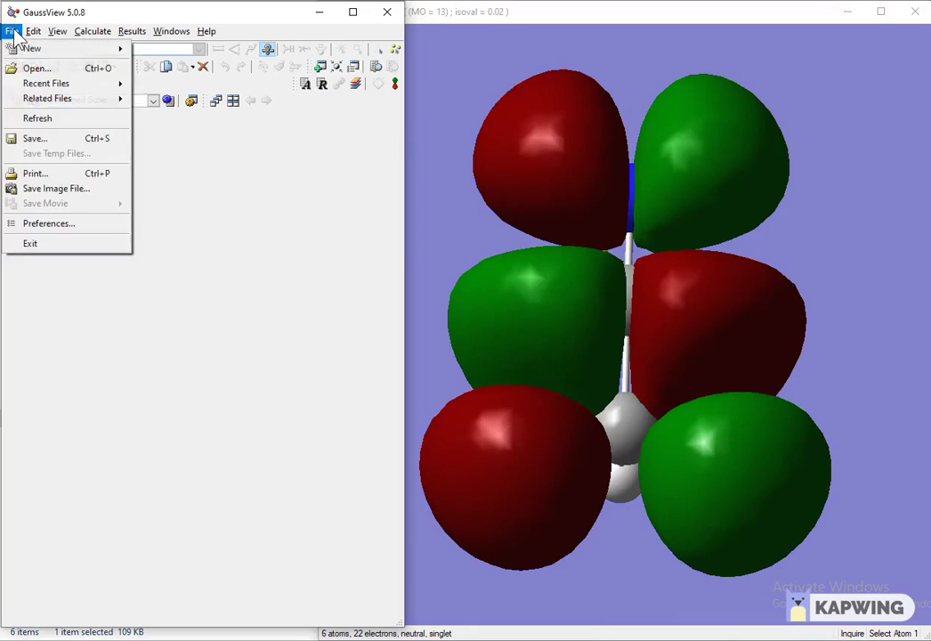
pyautogui.click(39, 189)
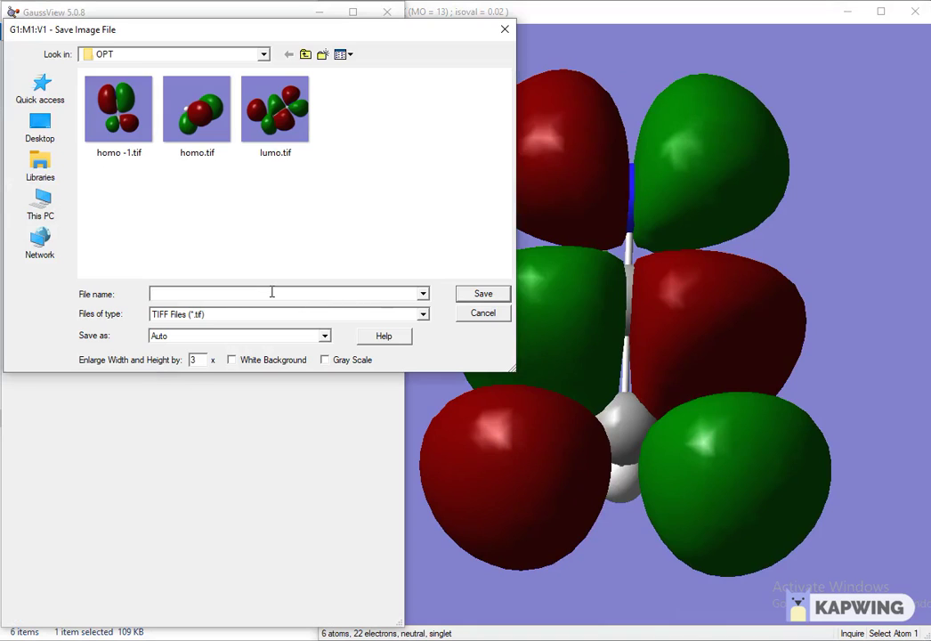
pyautogui.write('ho')
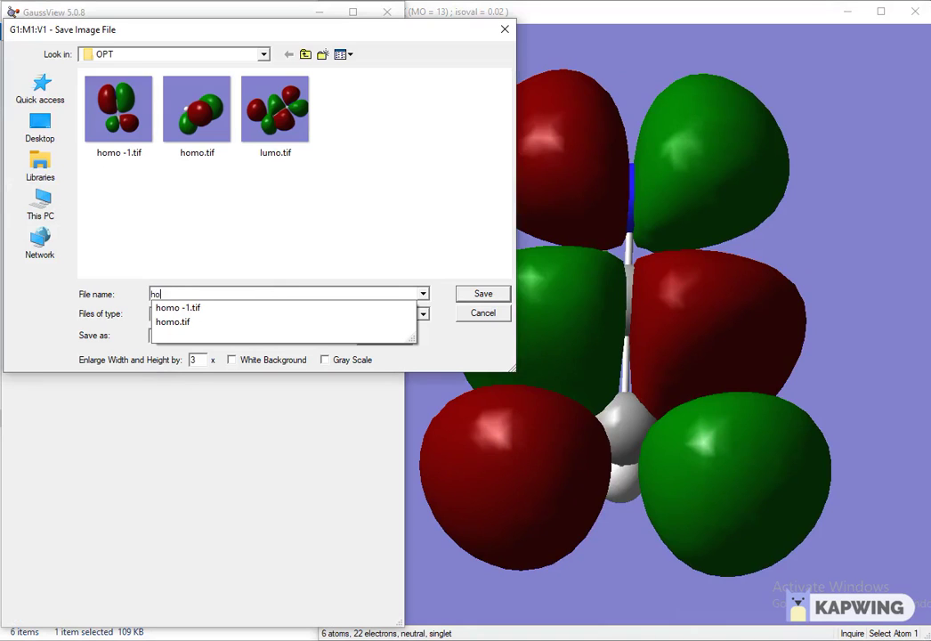
pyautogui.write('mo ')
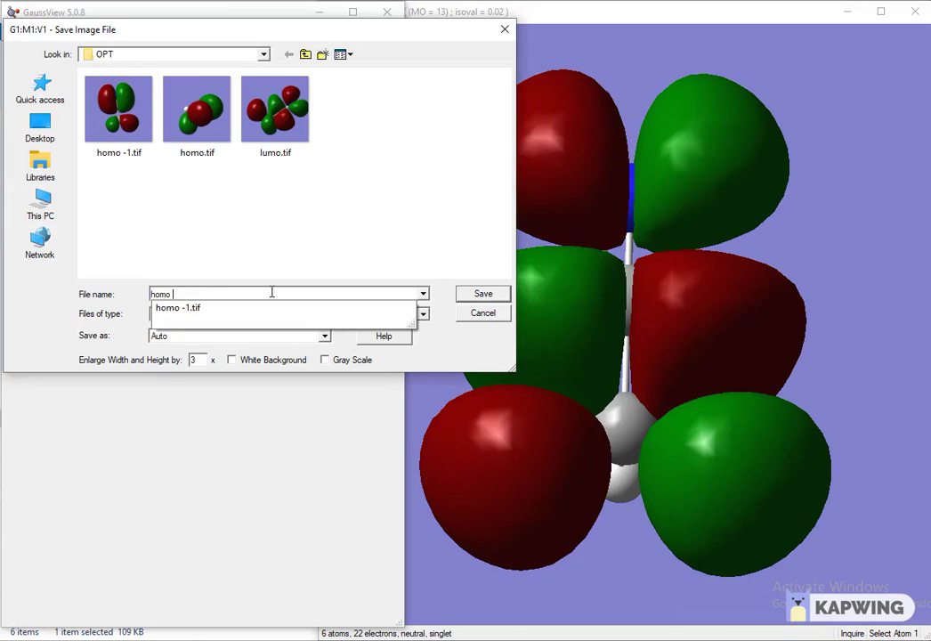
pyautogui.write('+1')
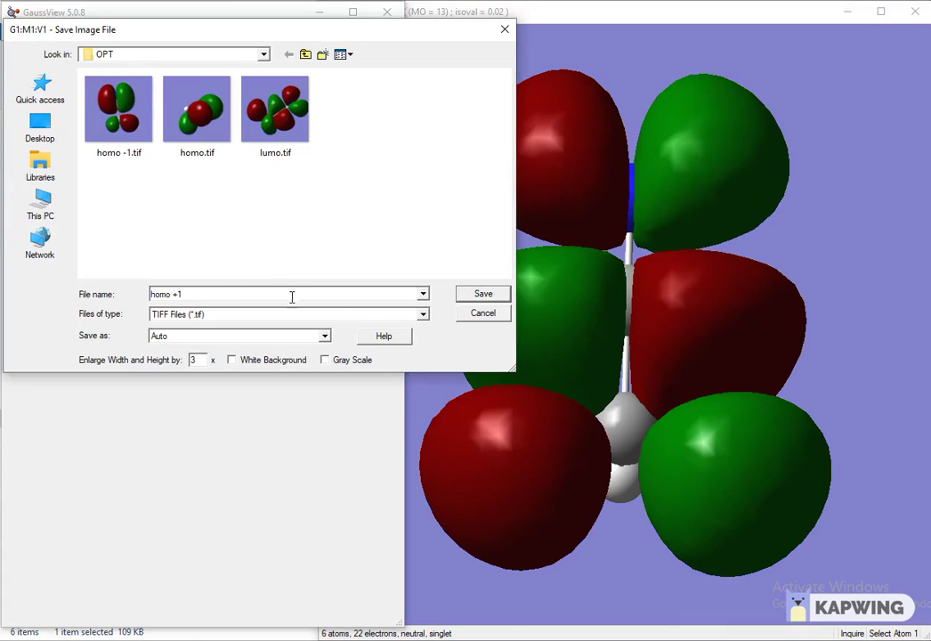
pyautogui.click(484, 297)
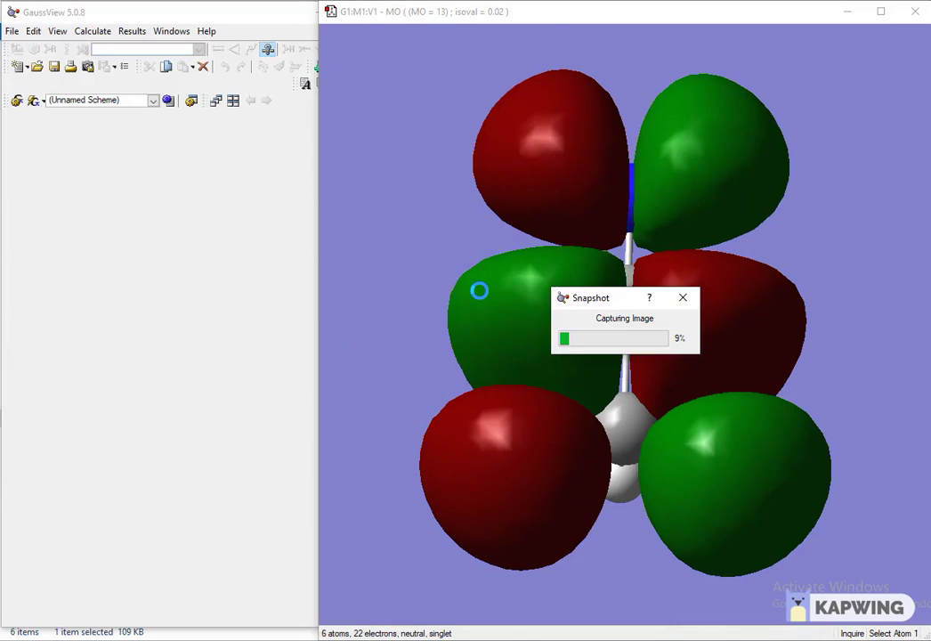